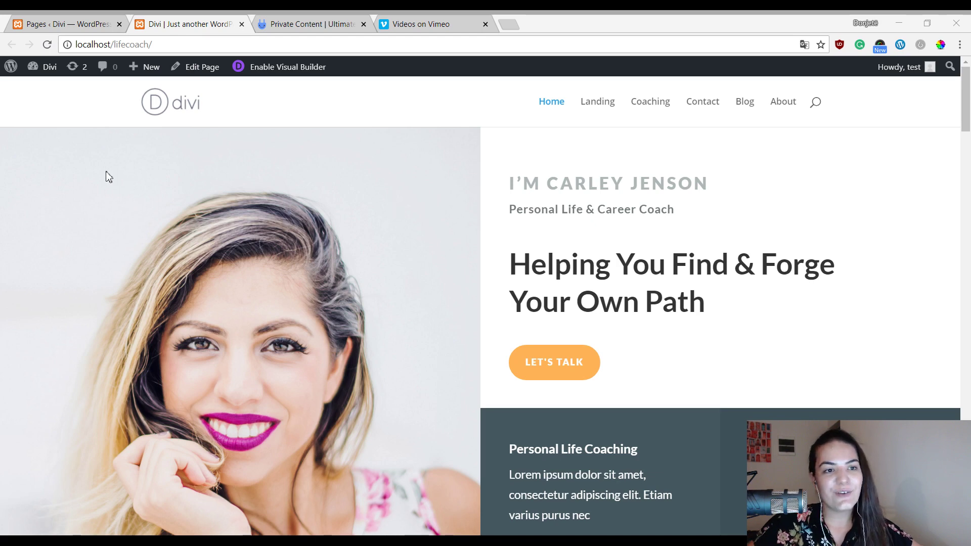
# Go from the admin tab through Installed Plugins to the Add Plugins page.
pyautogui.click(52, 20)
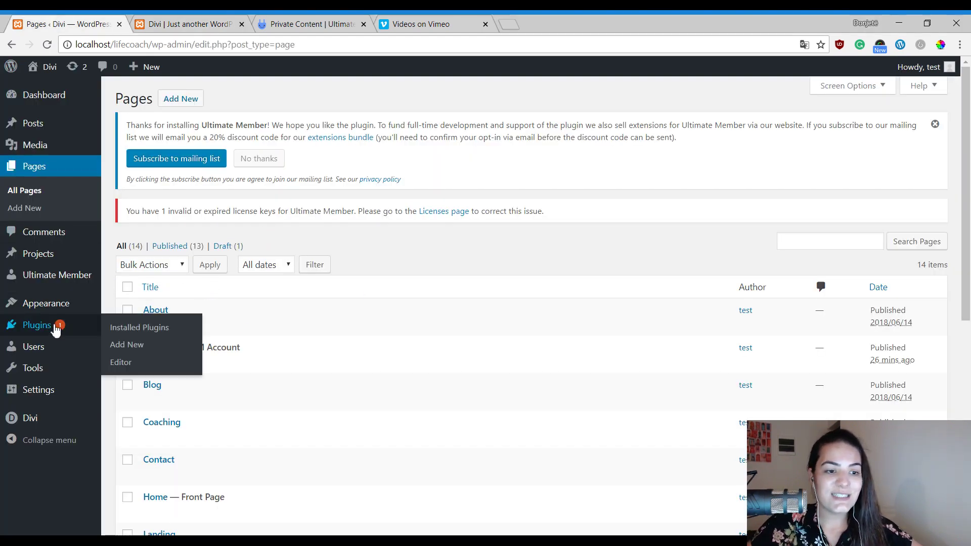
pyautogui.click(35, 327)
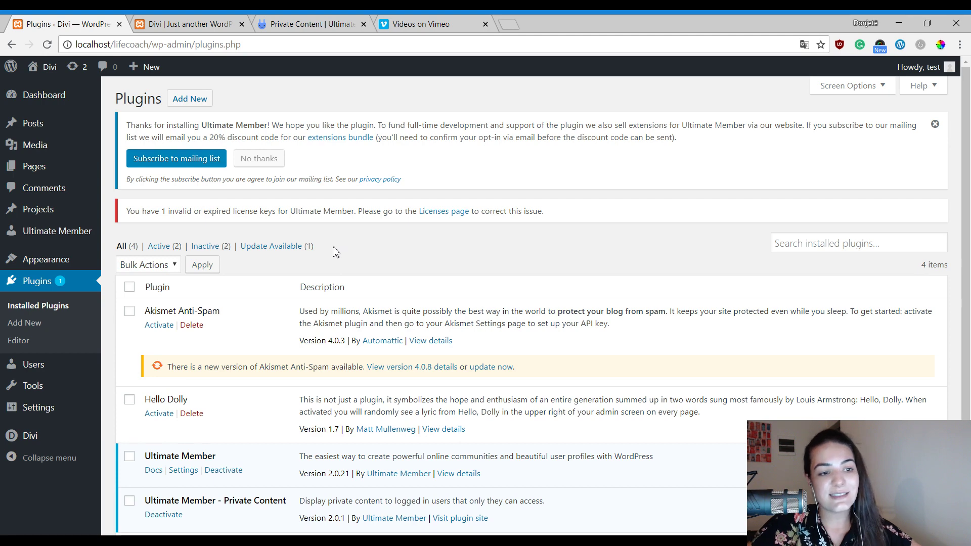
pyautogui.moveTo(79, 237)
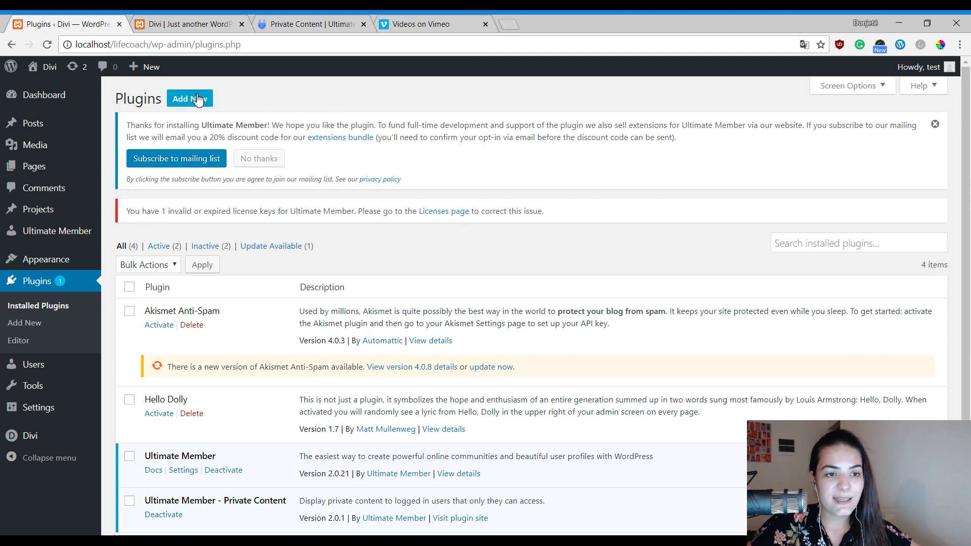
pyautogui.click(197, 99)
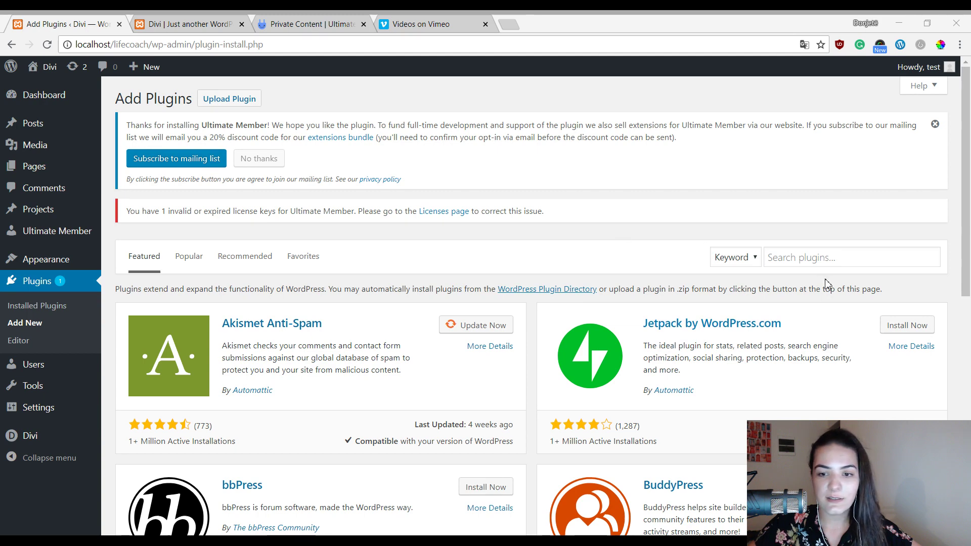
# Search the plugin directory for 'ultimate member', then view the Private Content extension page.
pyautogui.click(829, 261)
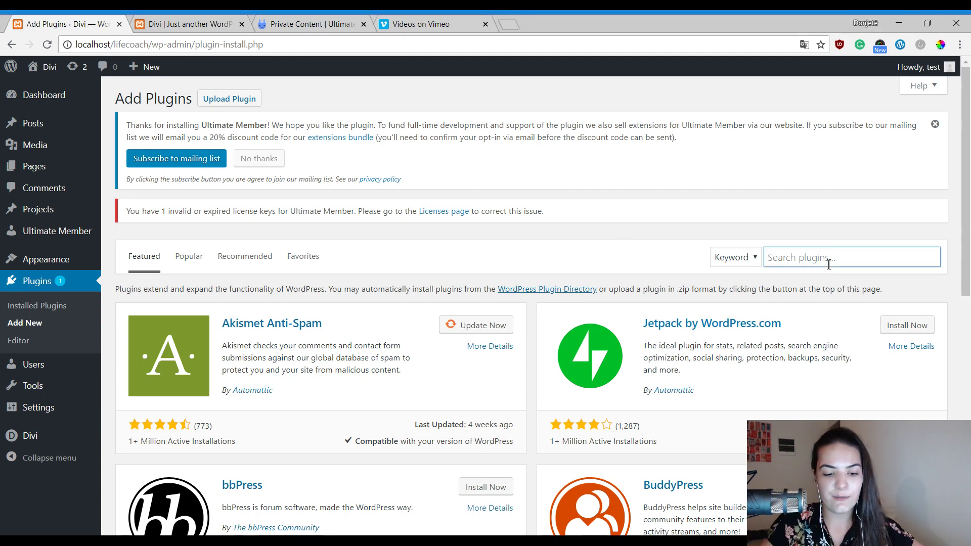
pyautogui.write('ult')
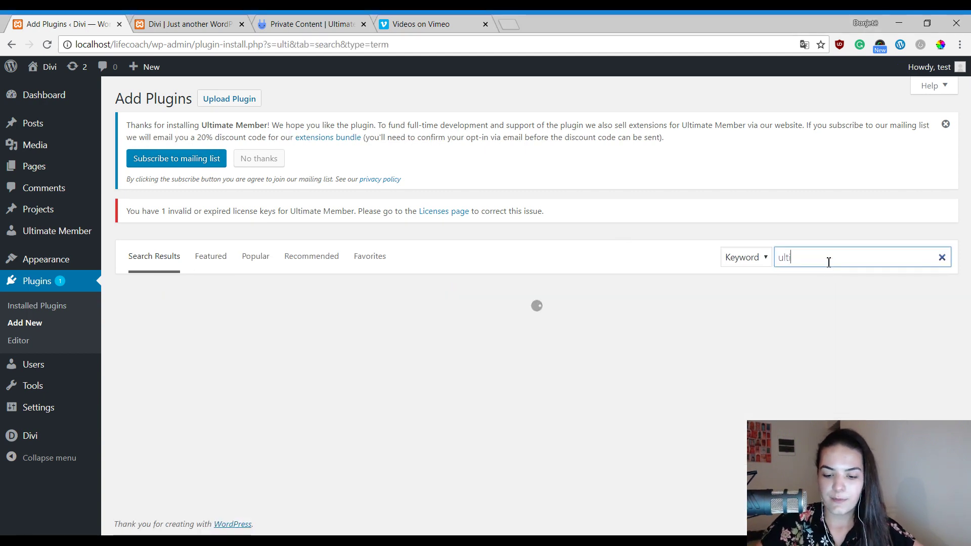
pyautogui.write('imate ')
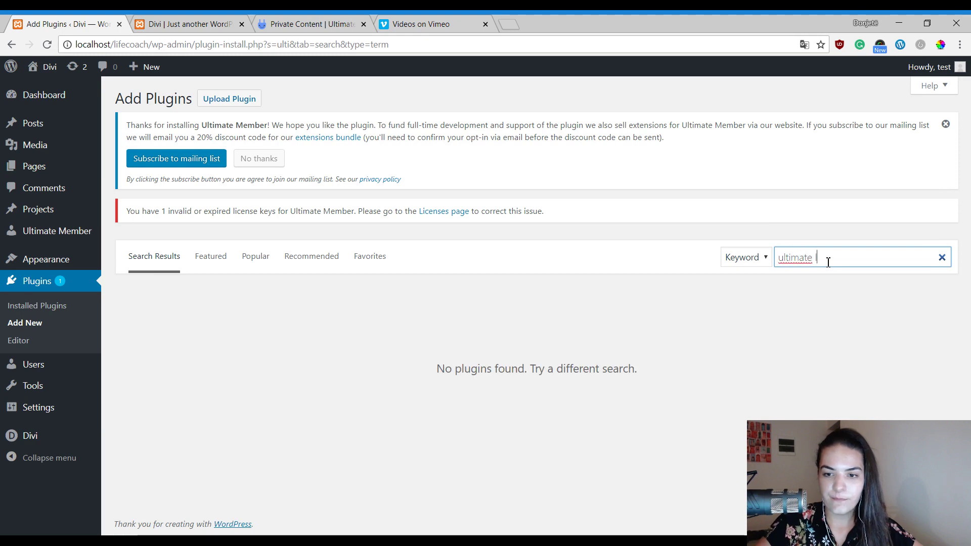
pyautogui.write('member')
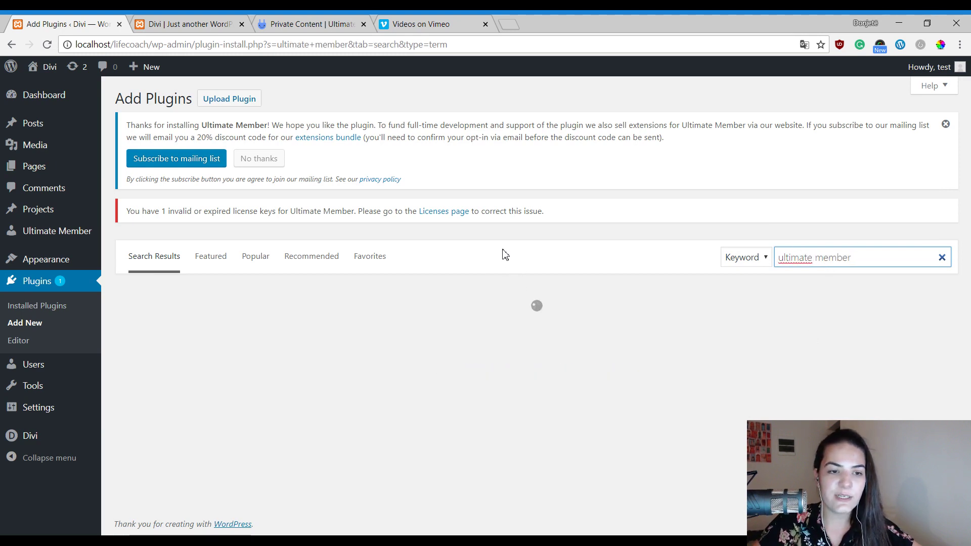
pyautogui.scroll(-1, 458, 258)
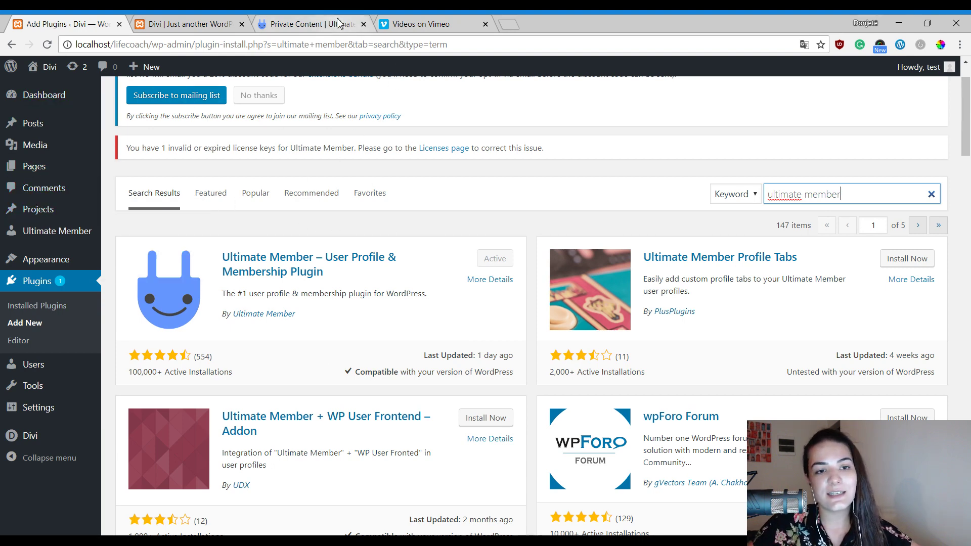
pyautogui.click(339, 24)
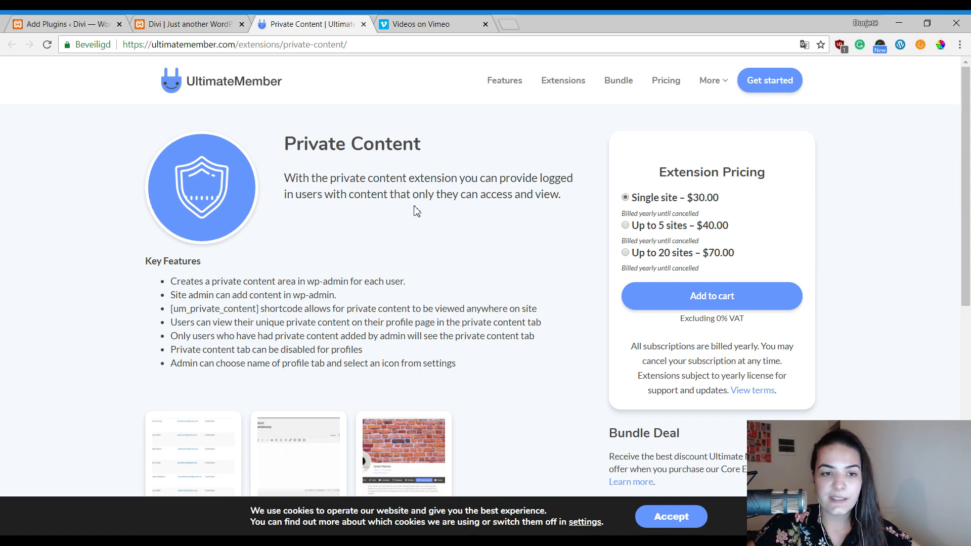
# Review the Private Content extension details, then return to the Divi site home page.
pyautogui.scroll(-3, 415, 210)
pyautogui.scroll(1, 415, 209)
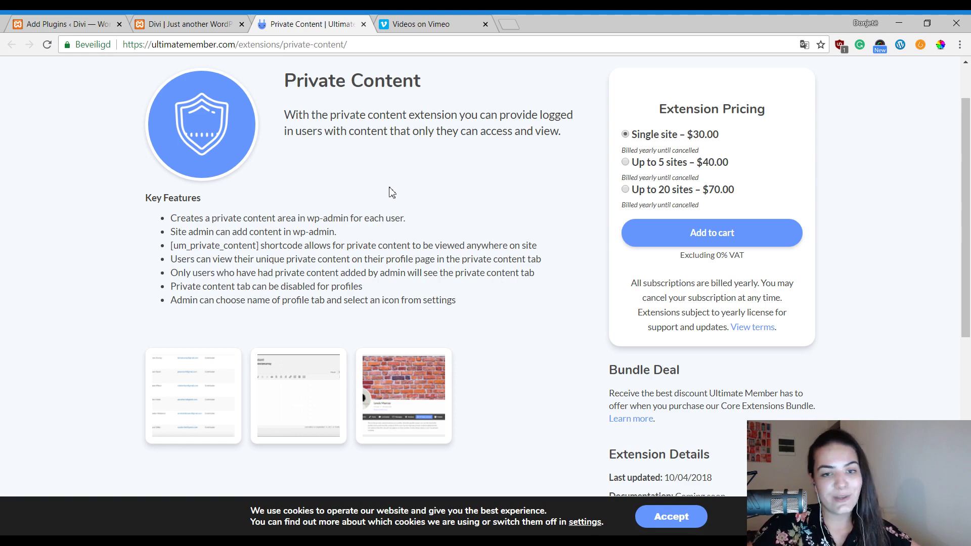
pyautogui.scroll(1, 455, 175)
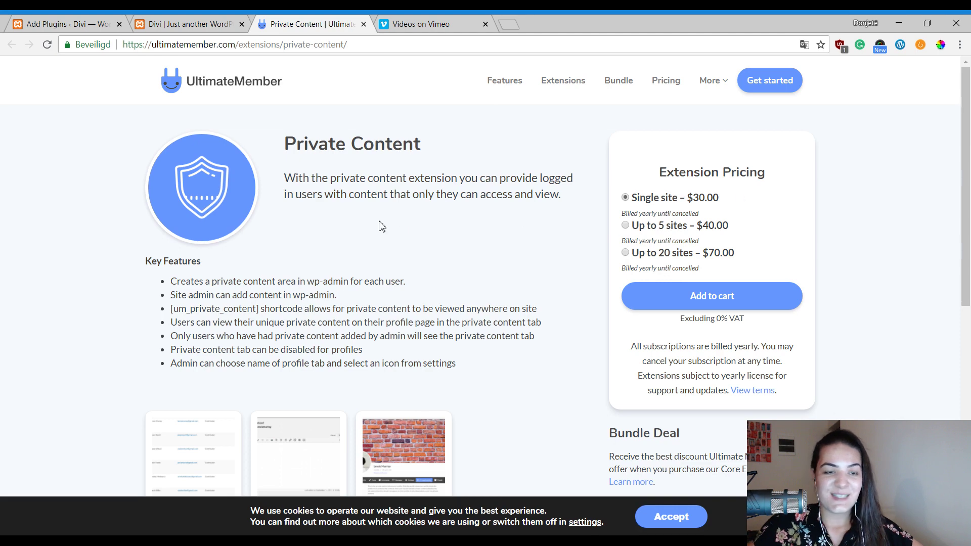
pyautogui.click(223, 23)
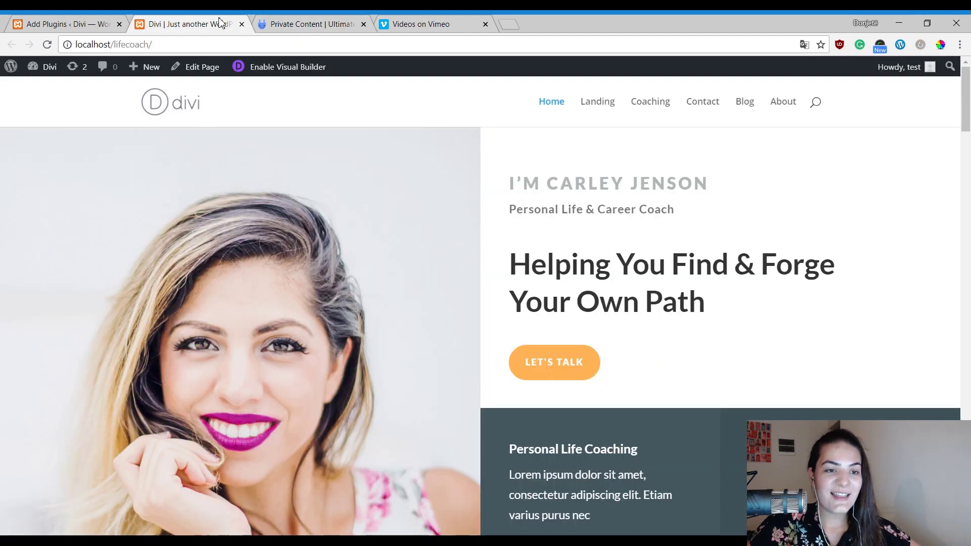
# Return to the WordPress admin and open the list of all Pages.
pyautogui.click(26, 21)
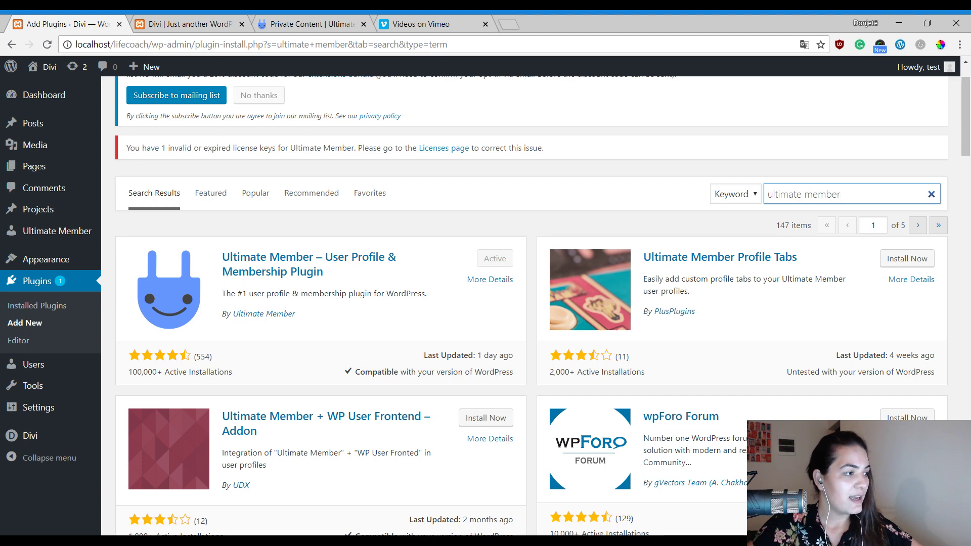
pyautogui.moveTo(25, 204)
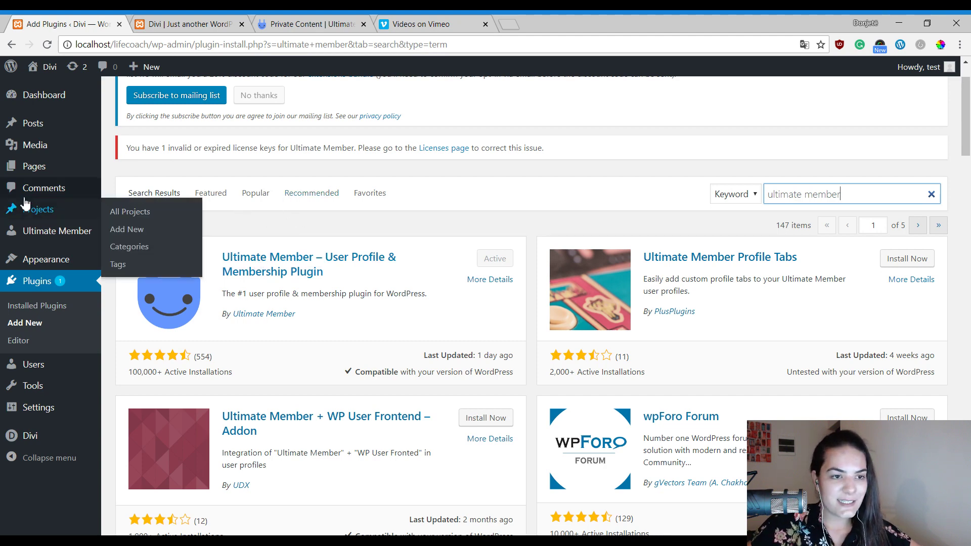
pyautogui.moveTo(25, 173)
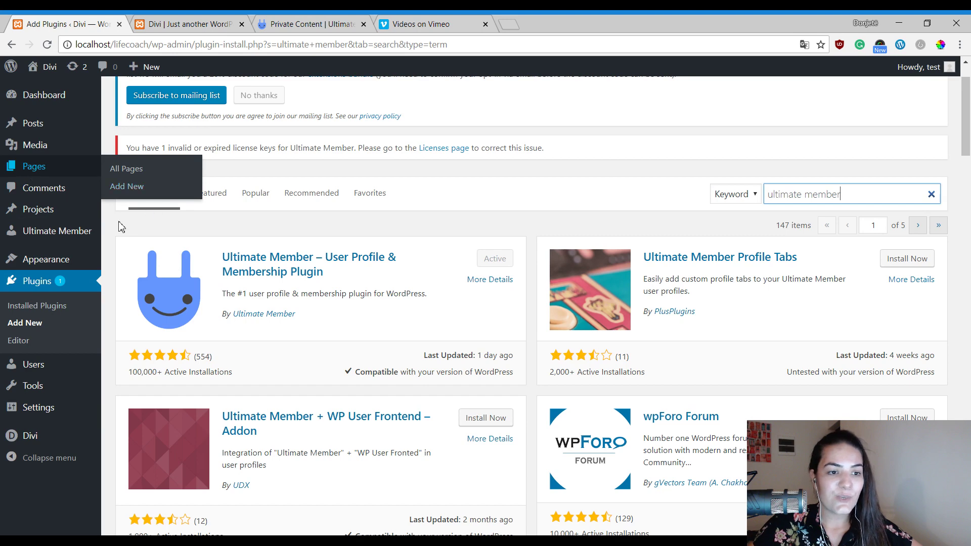
pyautogui.moveTo(51, 238)
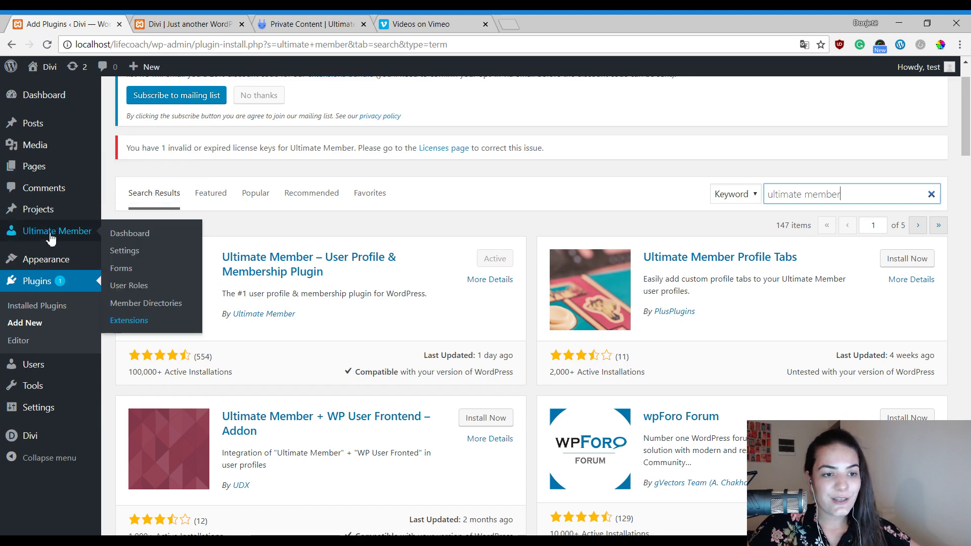
pyautogui.click(35, 167)
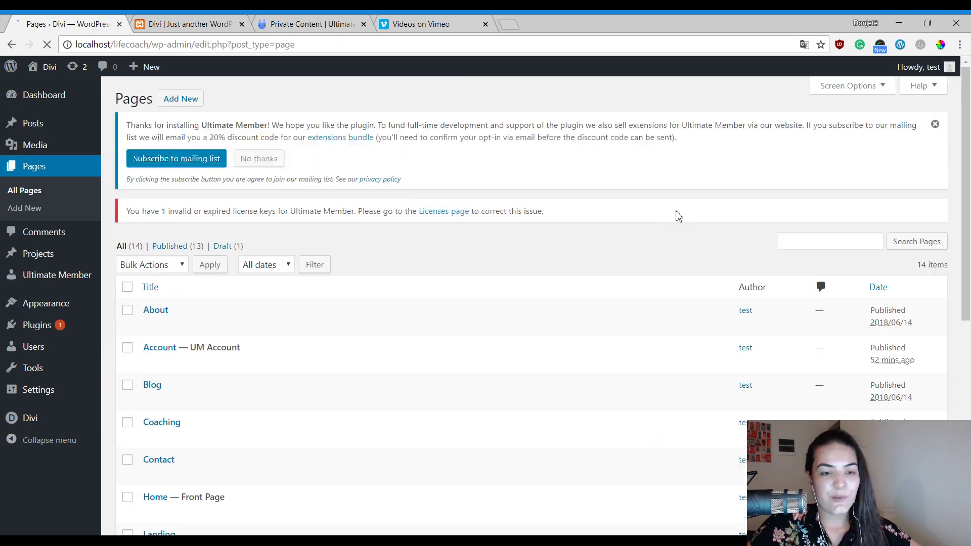
# Find the User — UM User page in the list and view it in a new tab.
pyautogui.scroll(-3, 627, 235)
pyautogui.scroll(-1, 512, 248)
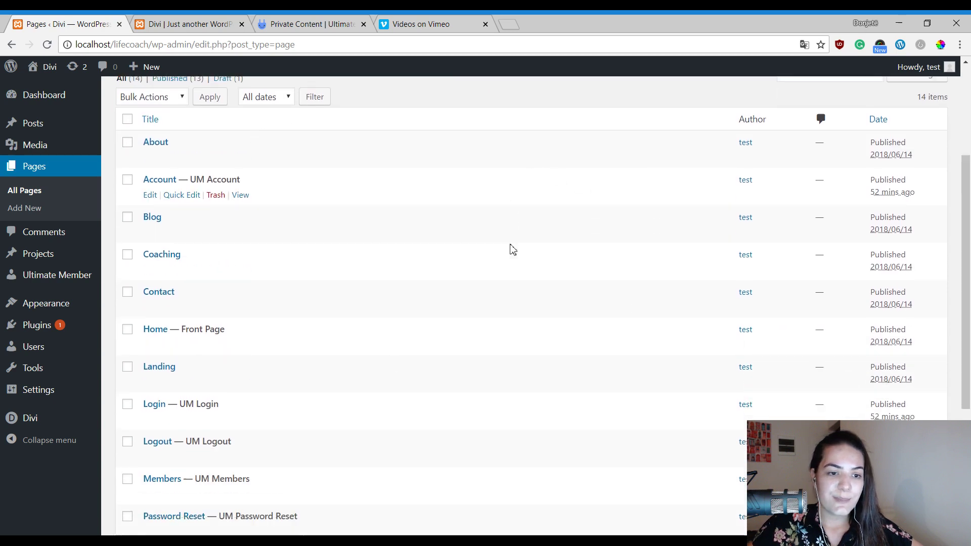
pyautogui.scroll(-1, 373, 275)
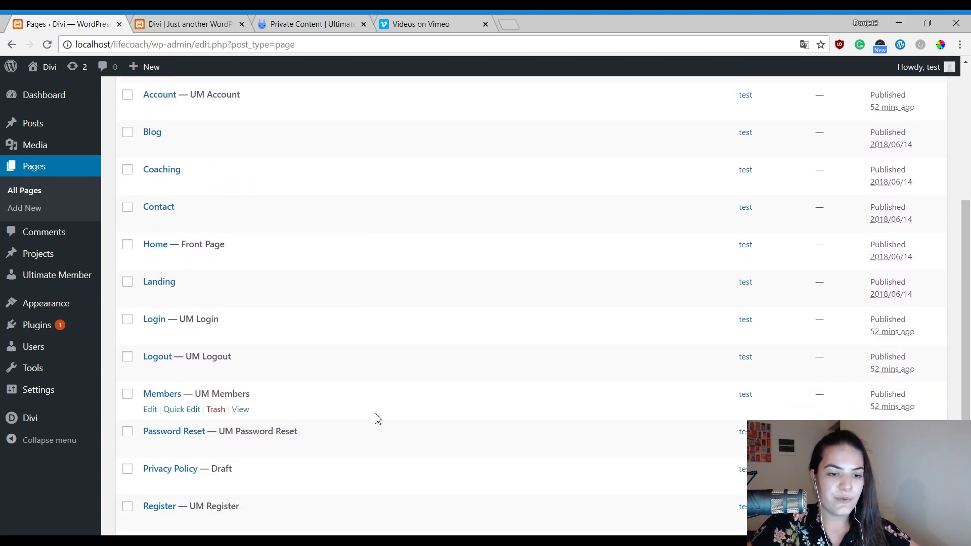
pyautogui.scroll(-1, 359, 440)
pyautogui.scroll(-2, 359, 440)
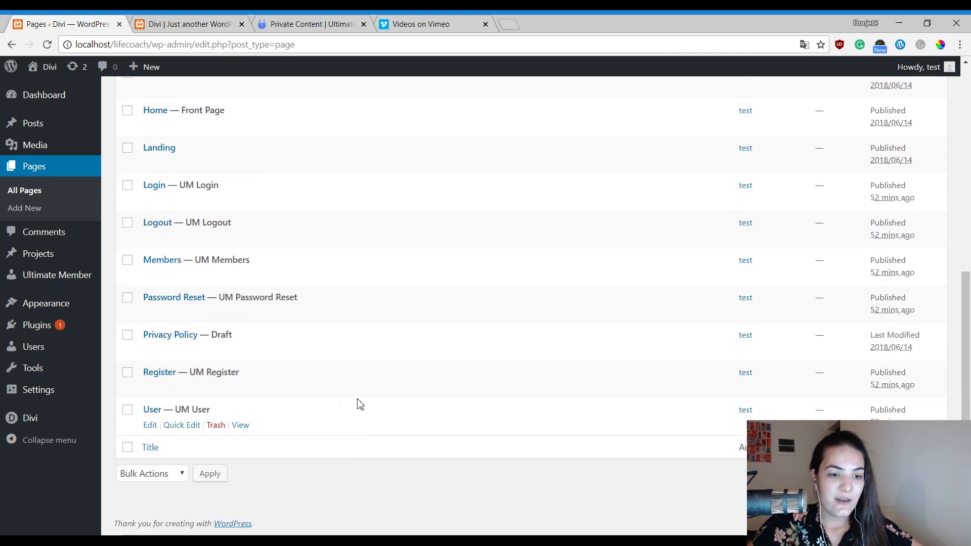
pyautogui.keyDown('ctrl'); pyautogui.click(240, 426); pyautogui.keyUp('ctrl')
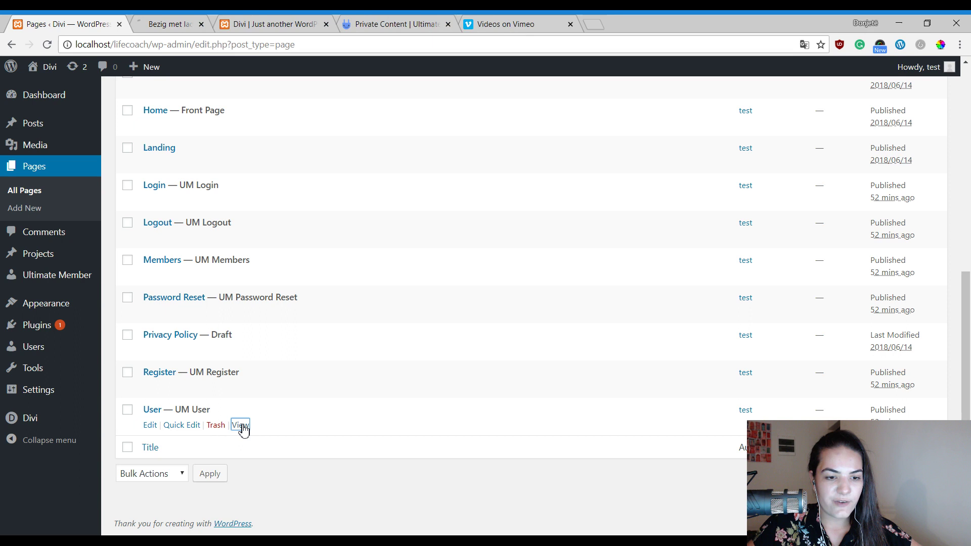
# Switch to the new 'test | Divi' tab and look over the empty Ultimate Member profile page.
pyautogui.click(185, 18)
pyautogui.scroll(-3, 544, 208)
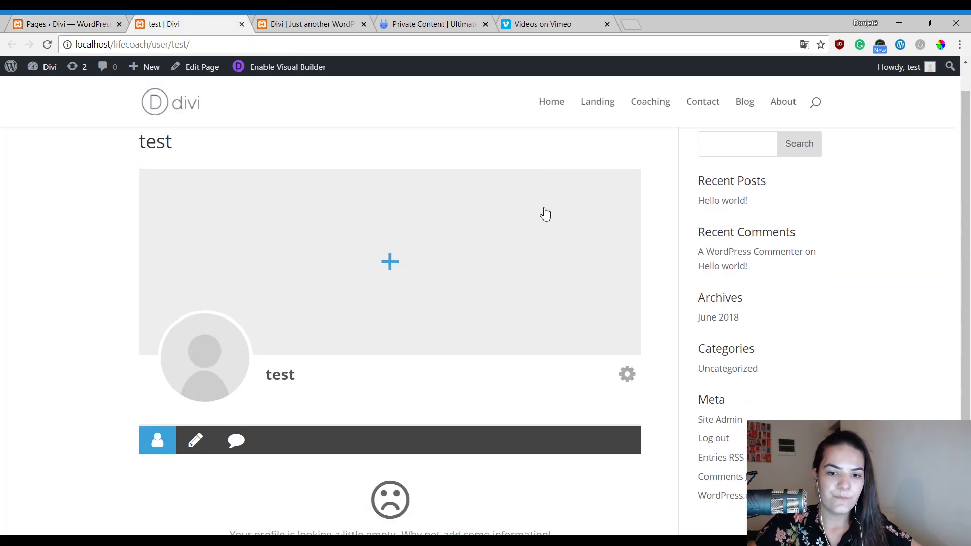
pyautogui.scroll(1, 505, 237)
pyautogui.scroll(1, 314, 362)
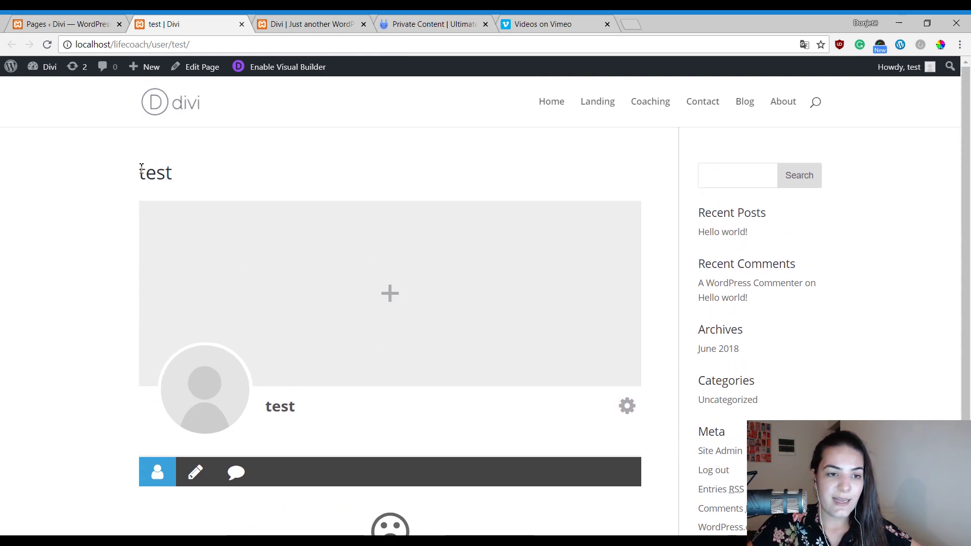
pyautogui.scroll(-2, 418, 178)
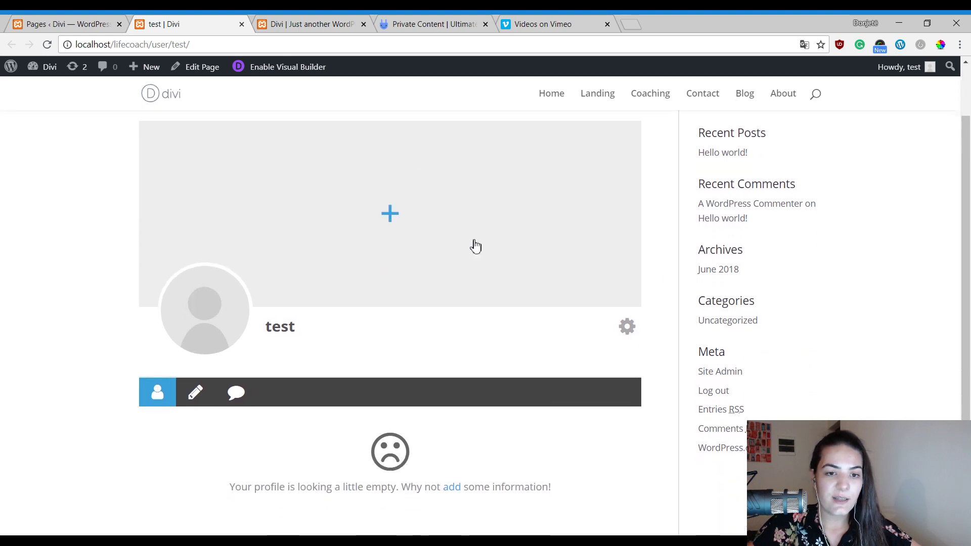
pyautogui.scroll(2, 384, 195)
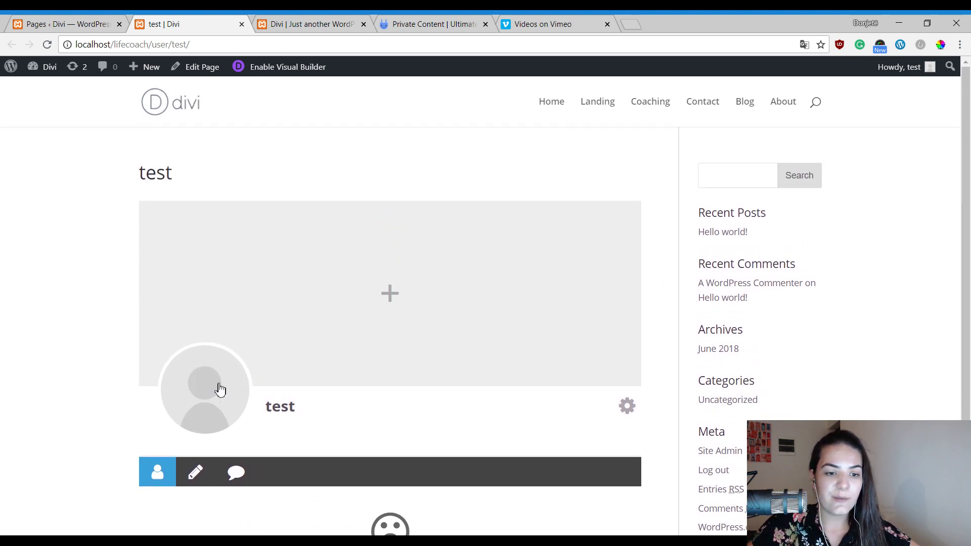
pyautogui.scroll(-3, 394, 393)
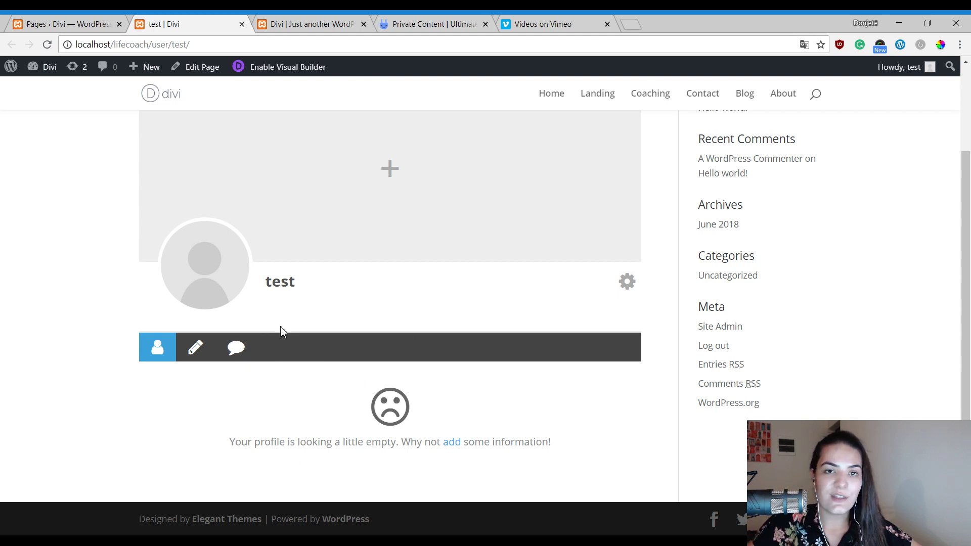
# Go back to the admin and open the navigation Menus settings.
pyautogui.click(58, 23)
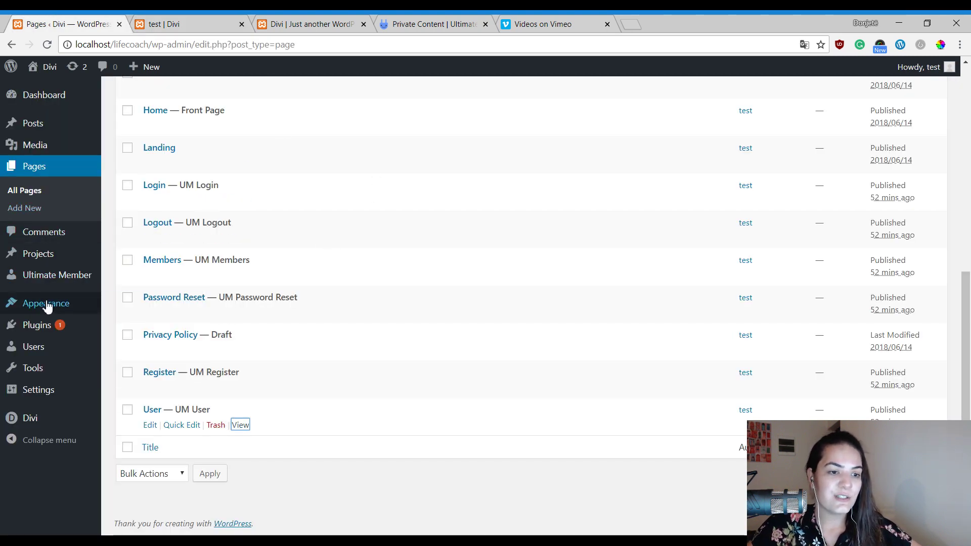
pyautogui.moveTo(47, 307)
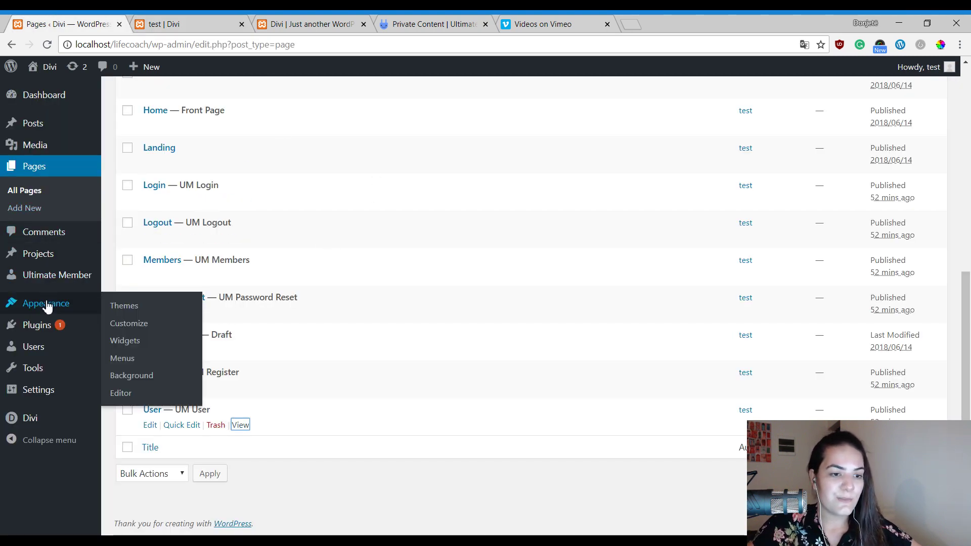
pyautogui.click(123, 359)
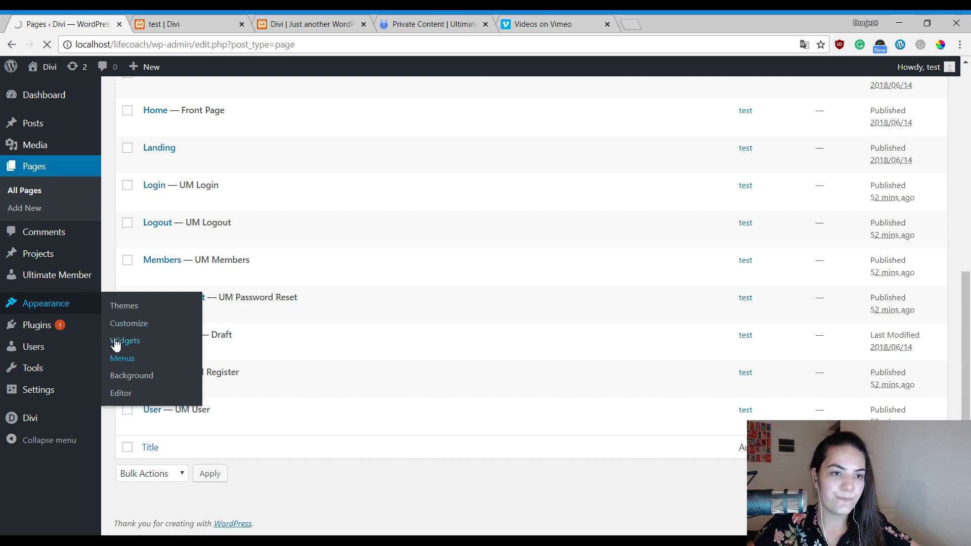
pyautogui.scroll(-4, 559, 131)
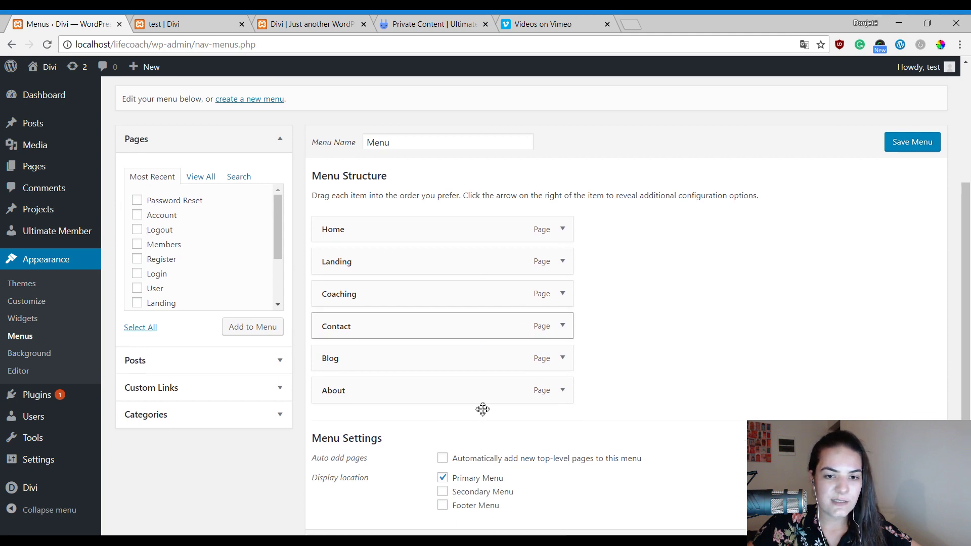
pyautogui.scroll(-2, 685, 286)
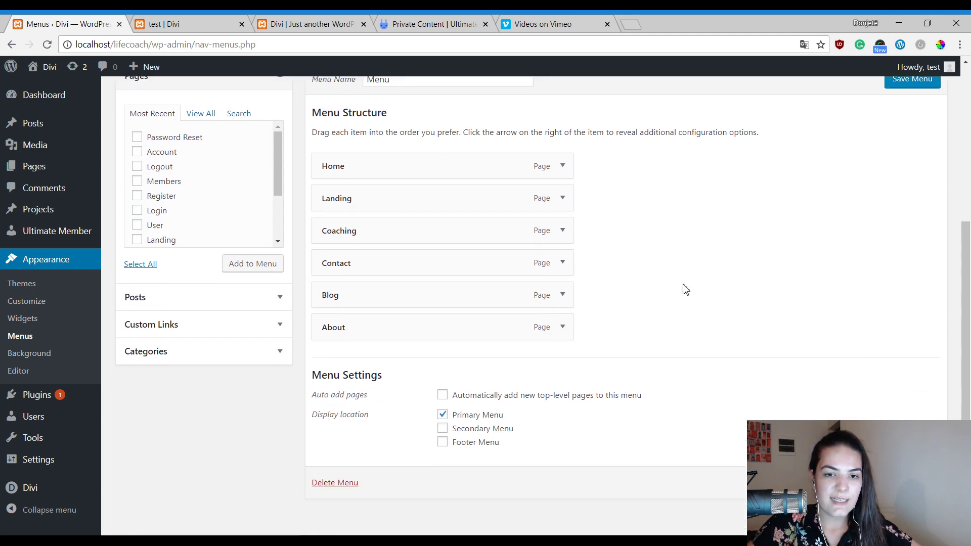
# Add a custom link labelled 'More' with URL # to the menu.
pyautogui.click(161, 326)
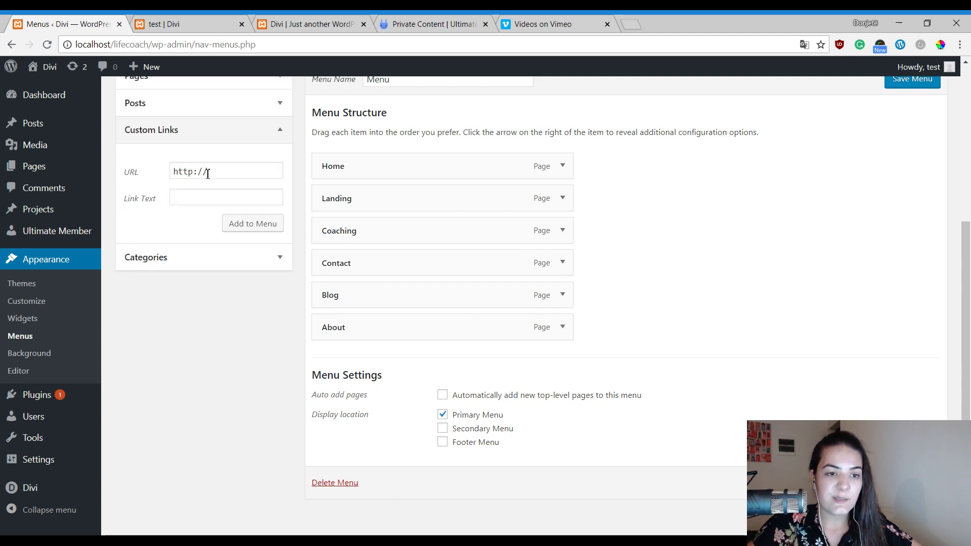
pyautogui.moveTo(208, 174); pyautogui.dragTo(170, 172)
pyautogui.click(202, 201)
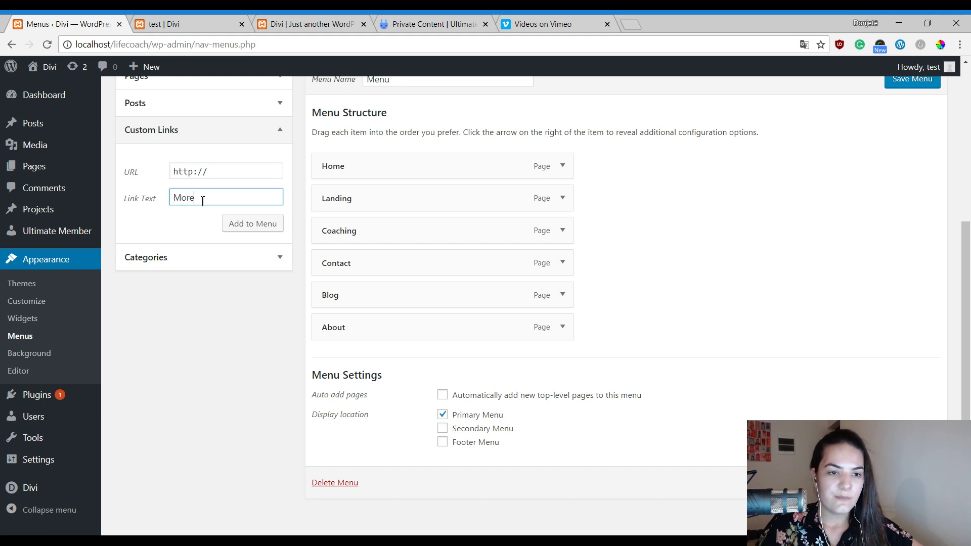
pyautogui.tripleClick(216, 176)
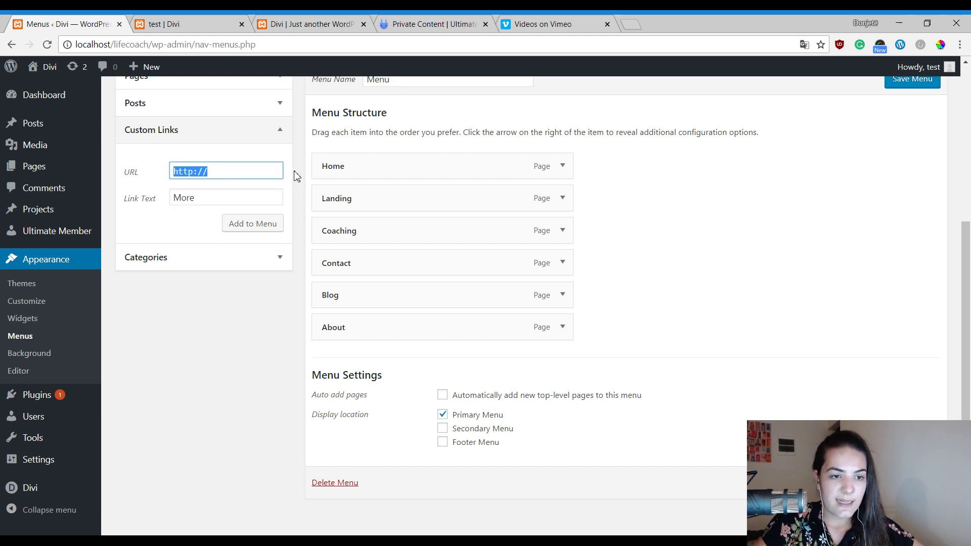
pyautogui.write('3')
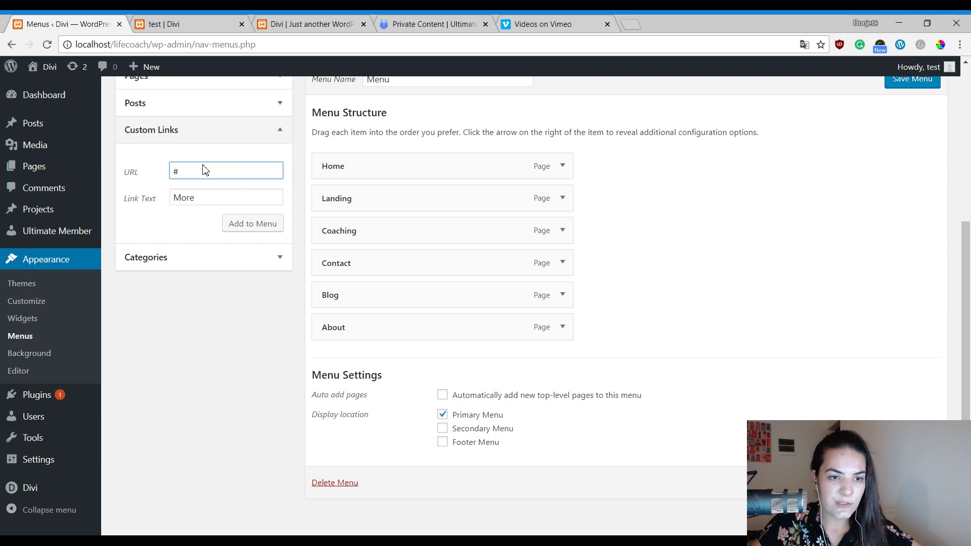
pyautogui.click(272, 224)
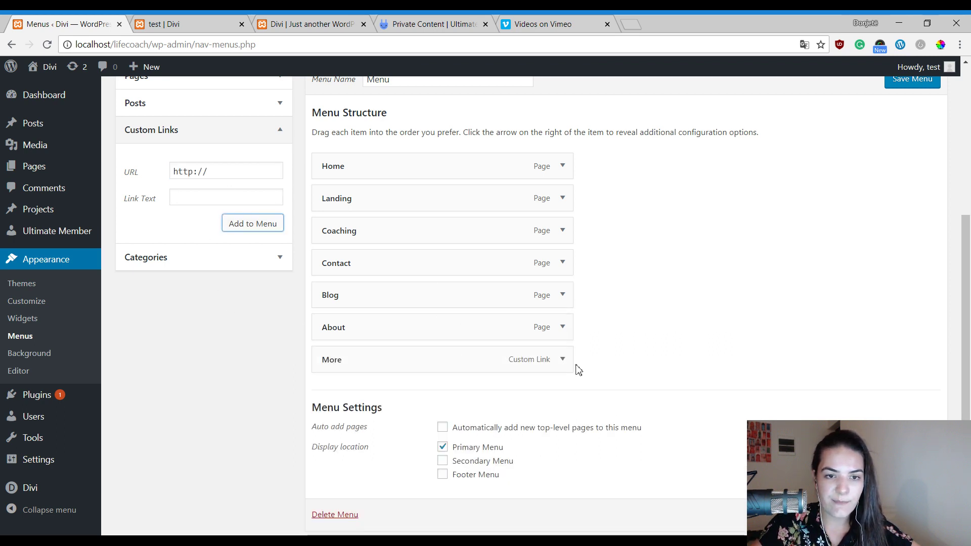
# Check the new More item's # URL in its settings, then collapse it.
pyautogui.click(563, 361)
pyautogui.moveTo(335, 403); pyautogui.dragTo(307, 404)
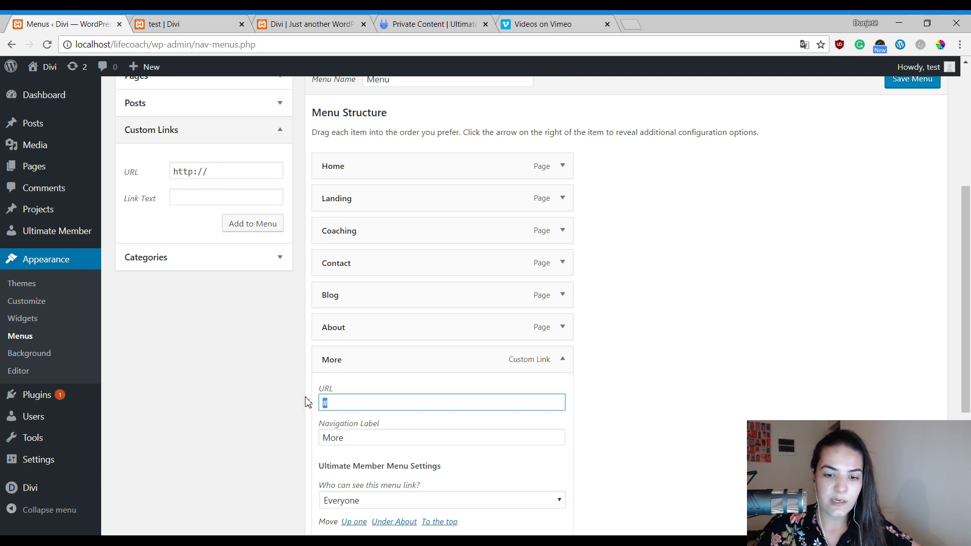
pyautogui.click(562, 360)
pyautogui.scroll(3, 861, 177)
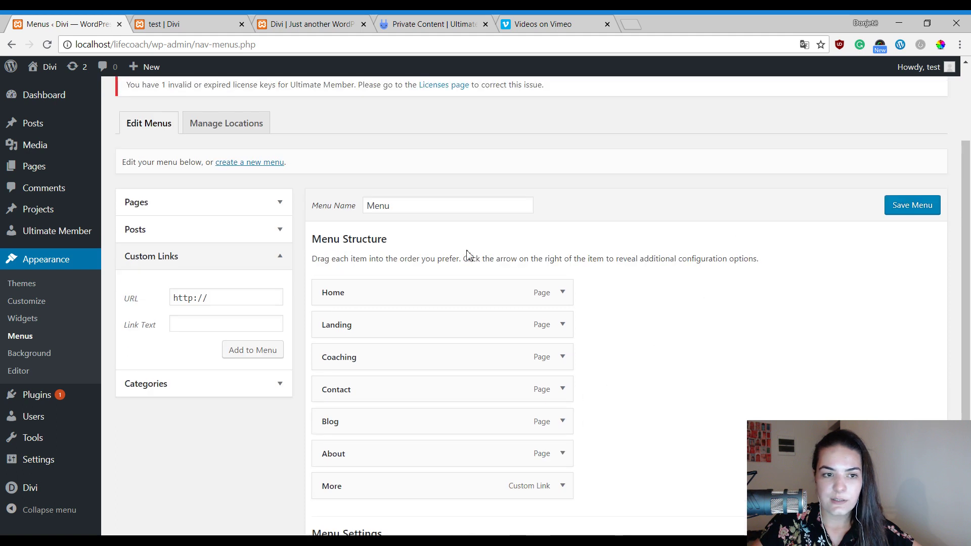
# In the Pages box, tick Password Reset, Account and Logout.
pyautogui.click(202, 205)
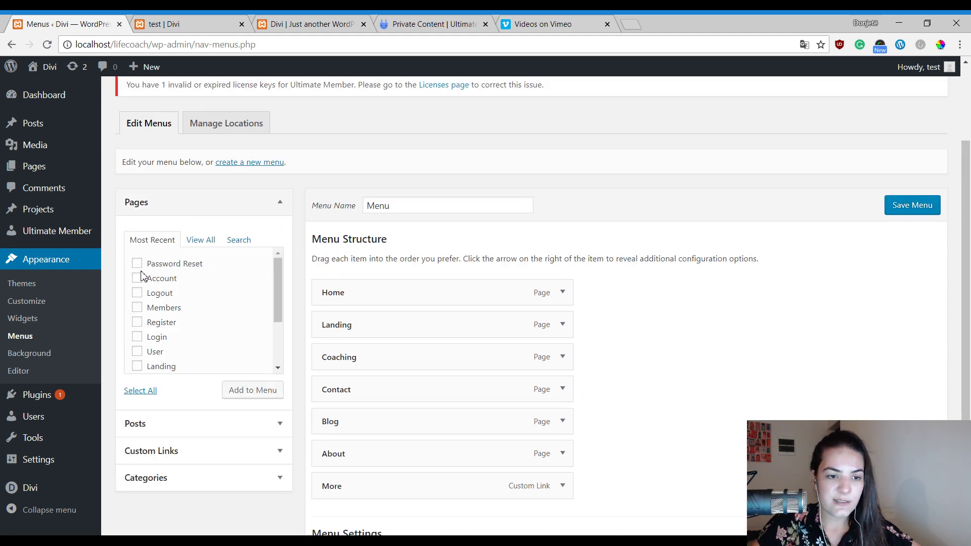
pyautogui.scroll(-3, 138, 283)
pyautogui.scroll(1, 156, 329)
pyautogui.scroll(3, 151, 303)
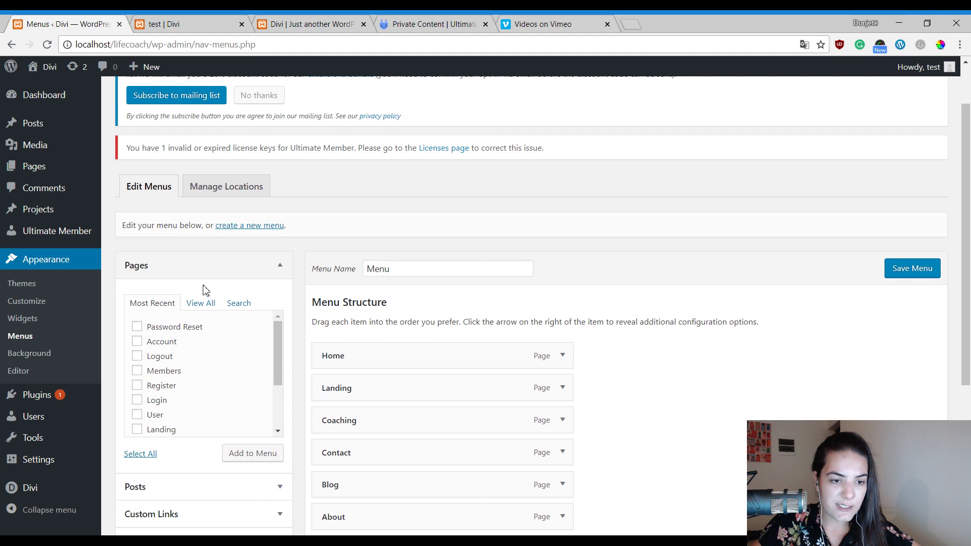
pyautogui.scroll(-1, 222, 284)
pyautogui.click(137, 263)
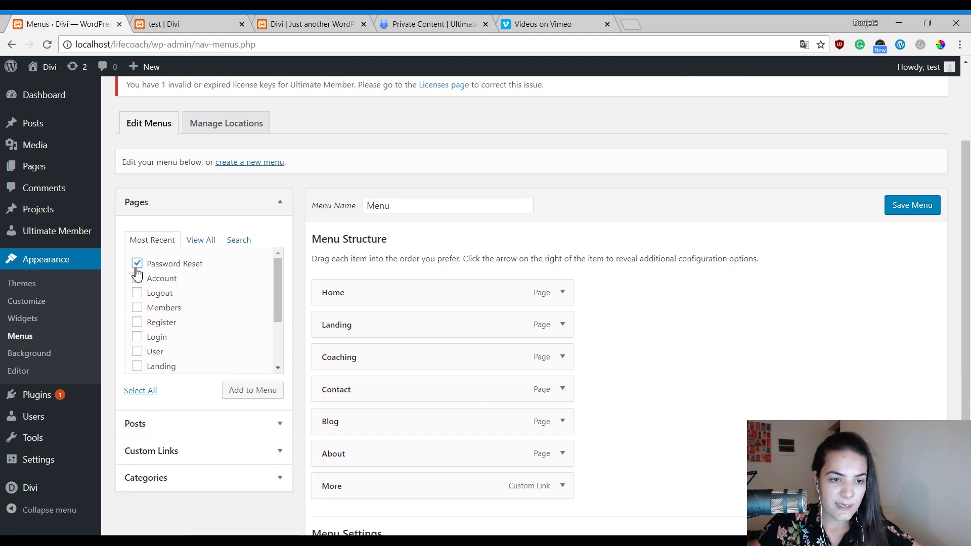
pyautogui.click(137, 278)
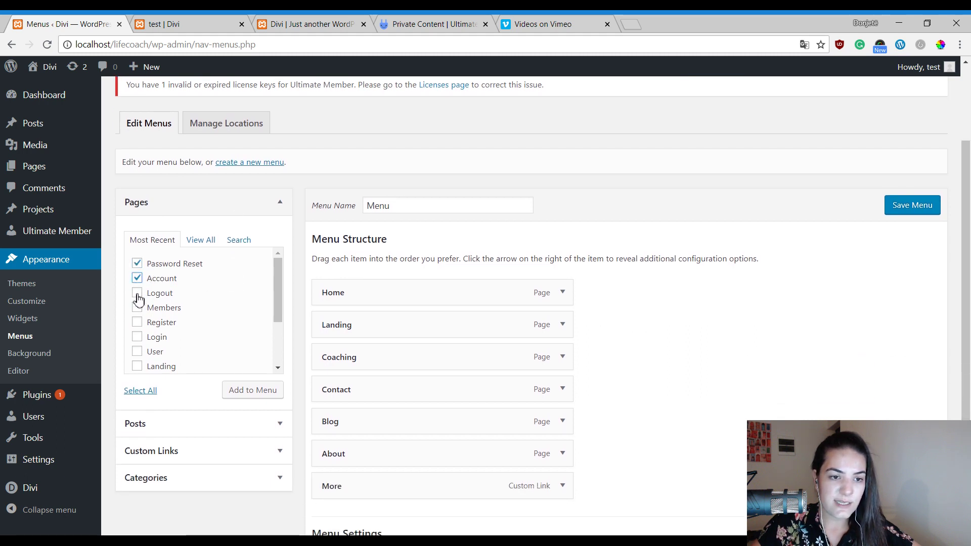
pyautogui.click(137, 293)
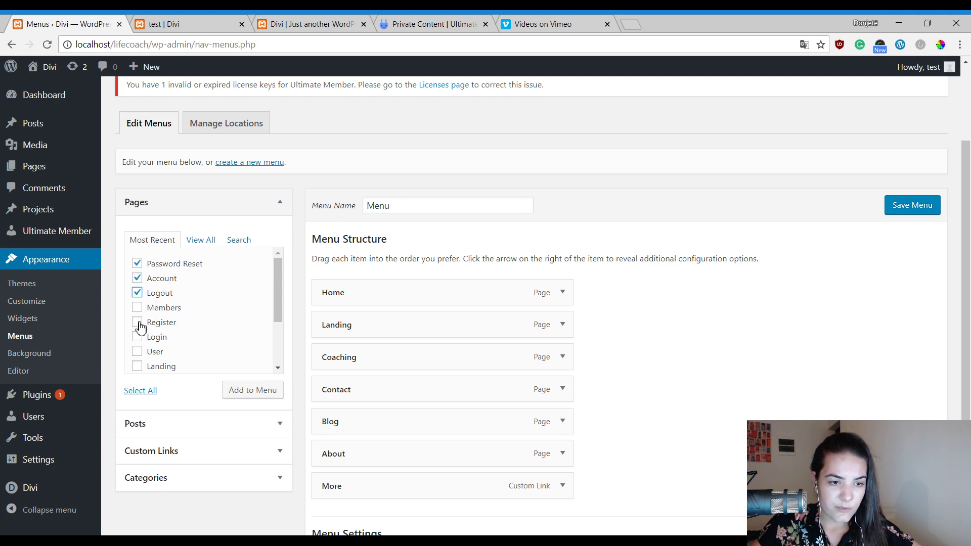
# Tick Register, Login and User, and add all ticked pages to the menu.
pyautogui.click(139, 323)
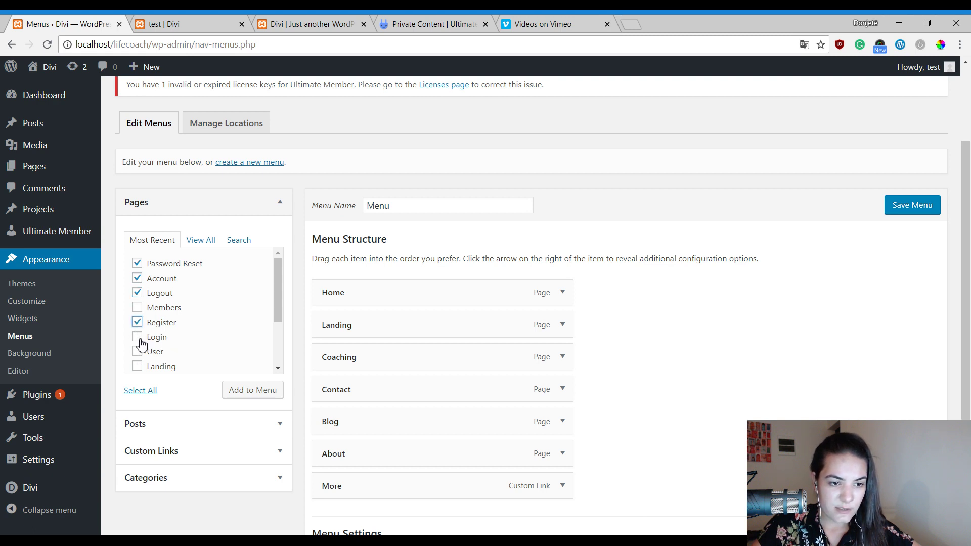
pyautogui.click(137, 338)
pyautogui.scroll(-1, 147, 344)
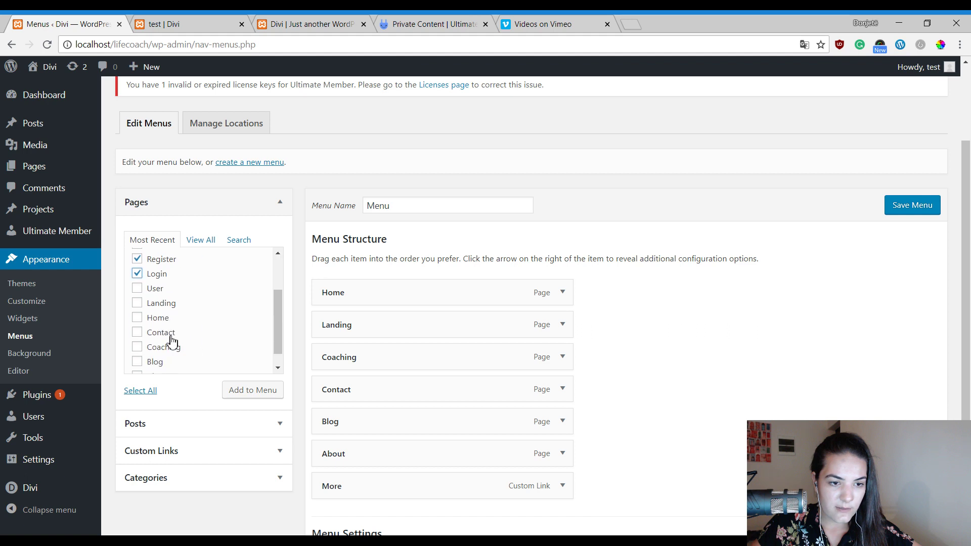
pyautogui.click(137, 288)
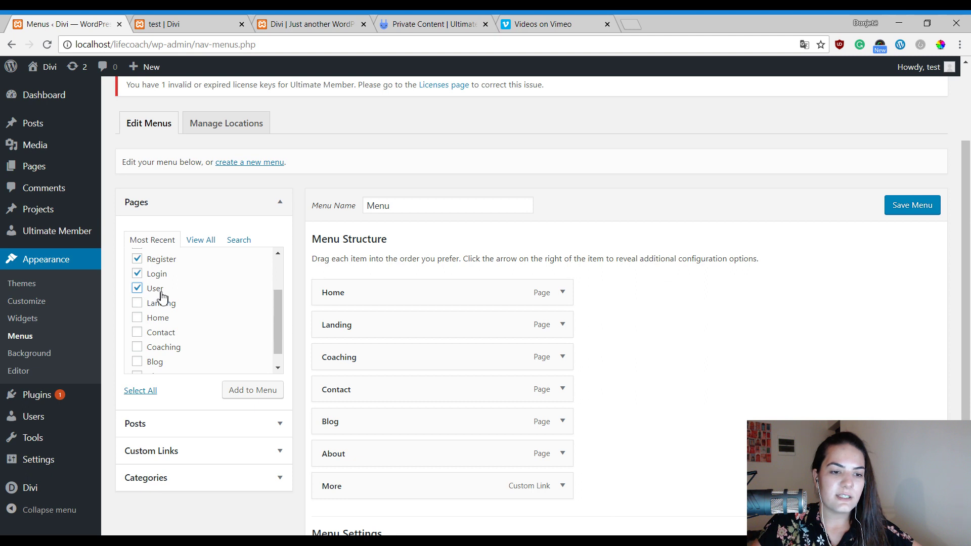
pyautogui.scroll(-1, 206, 302)
pyautogui.scroll(2, 216, 292)
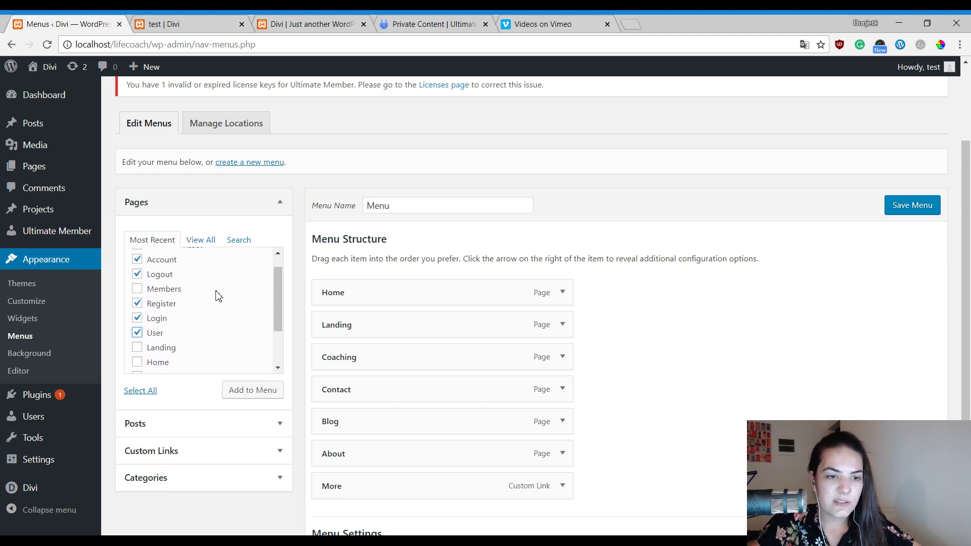
pyautogui.click(258, 390)
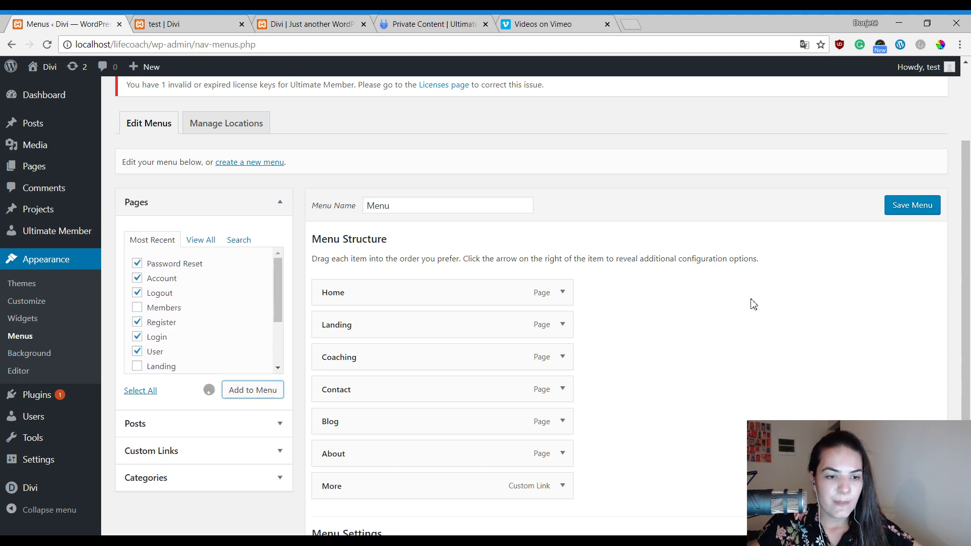
# Nest Password Reset, Account, Logout, Register, Login and User as sub items under More.
pyautogui.scroll(-5, 745, 301)
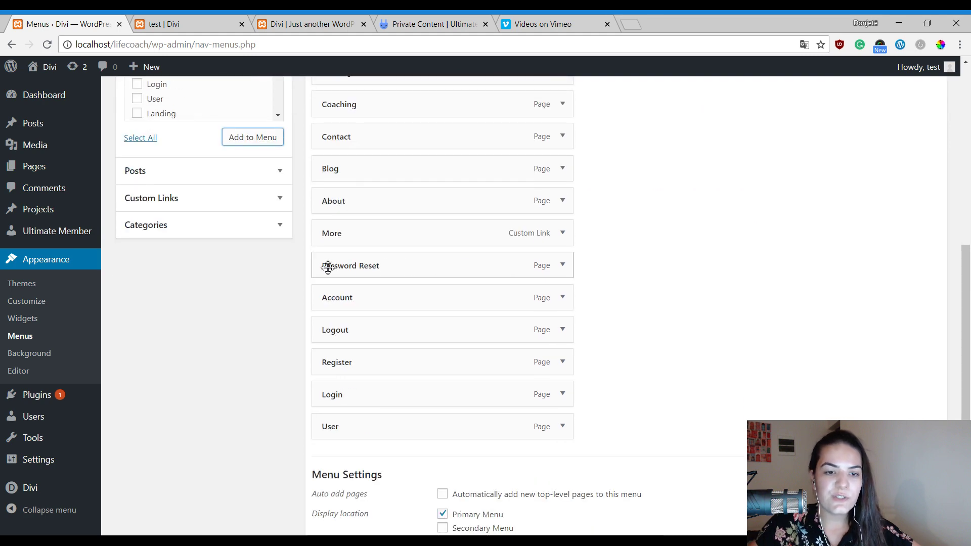
pyautogui.moveTo(330, 268); pyautogui.dragTo(373, 321)
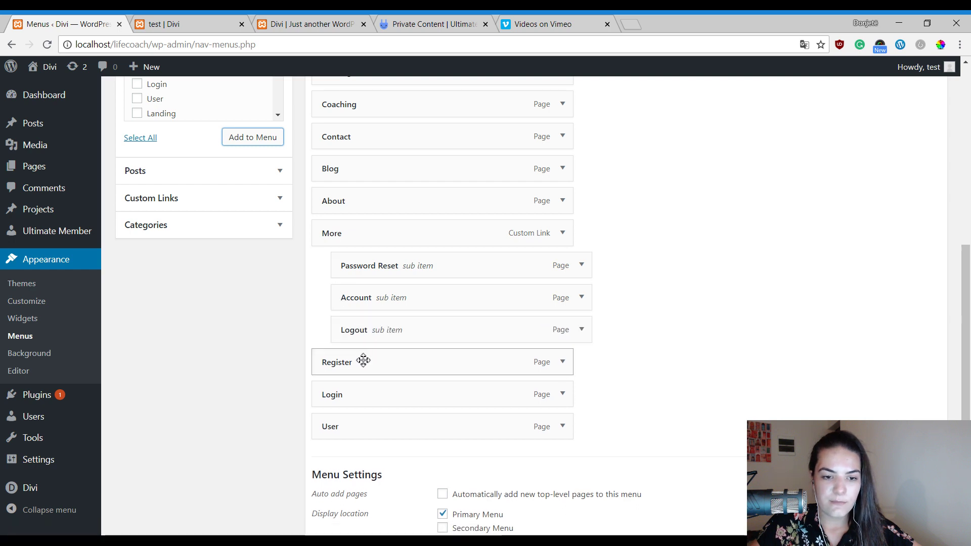
pyautogui.moveTo(364, 360); pyautogui.dragTo(414, 393)
pyautogui.moveTo(405, 426)
pyautogui.mouseDown()
pyautogui.moveTo(390, 419)
pyautogui.moveTo(400, 420)
pyautogui.mouseUp()
# Relabel the User menu item as 'Profile' and save the menu.
pyautogui.click(588, 430)
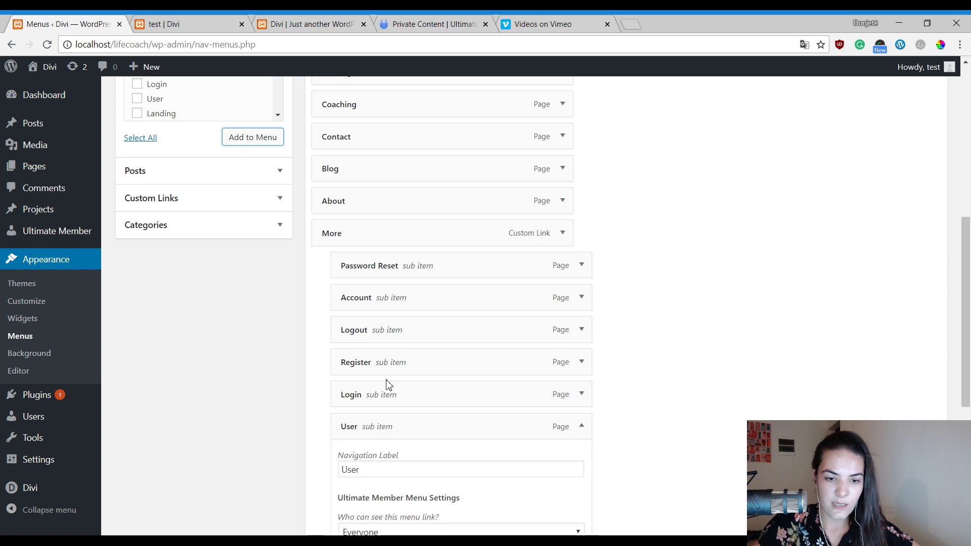
pyautogui.scroll(-3, 382, 385)
pyautogui.doubleClick(382, 342)
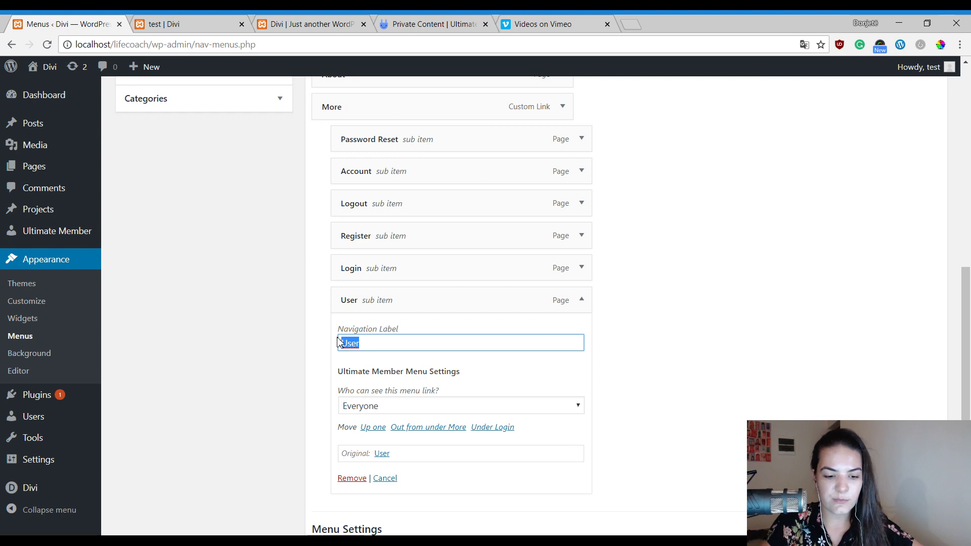
pyautogui.write('Profile')
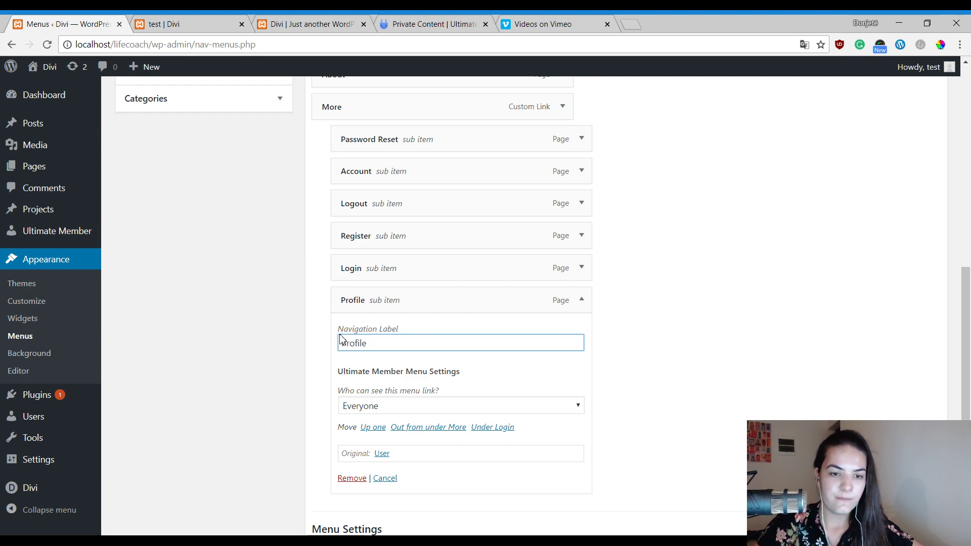
pyautogui.scroll(7, 754, 302)
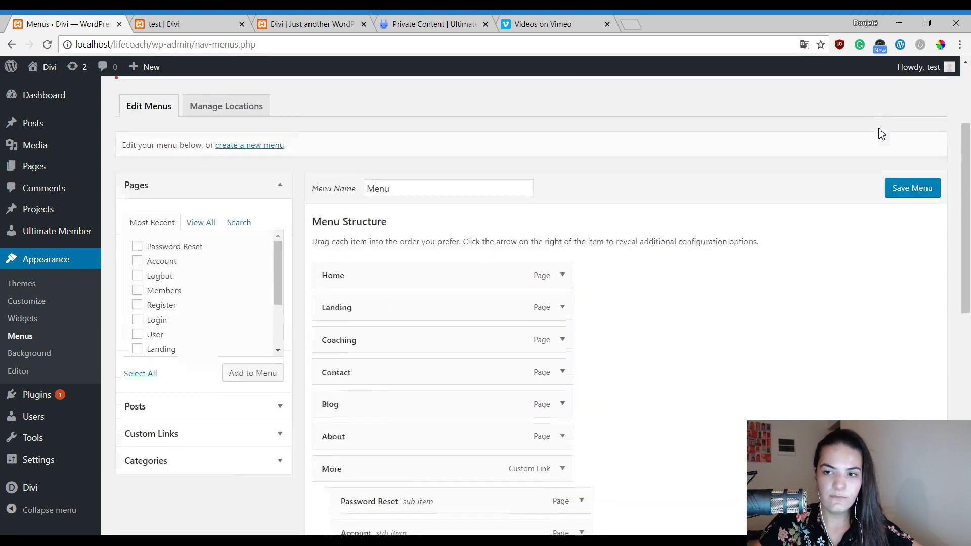
pyautogui.click(916, 227)
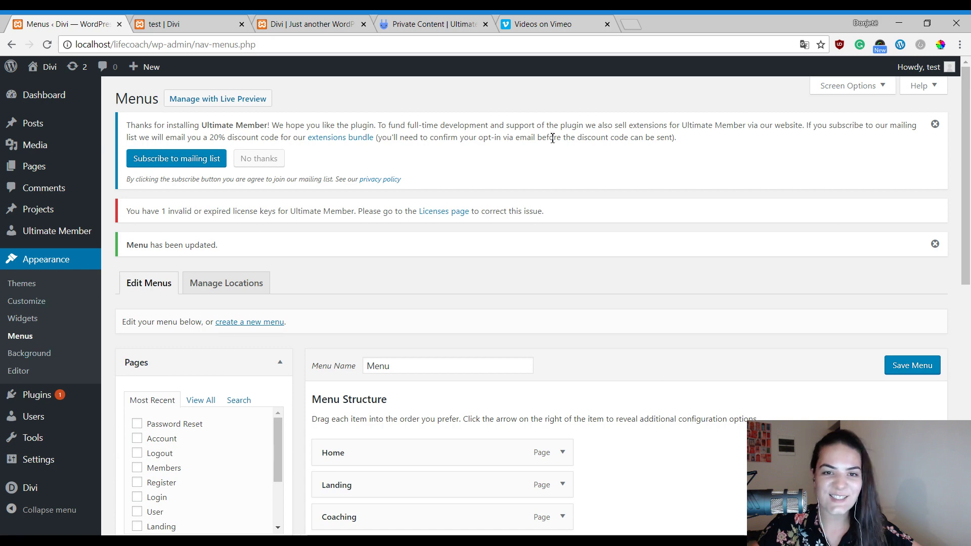
# Start a Vimeo upload of divi-countdown-background-private-content.mp4.
pyautogui.click(529, 24)
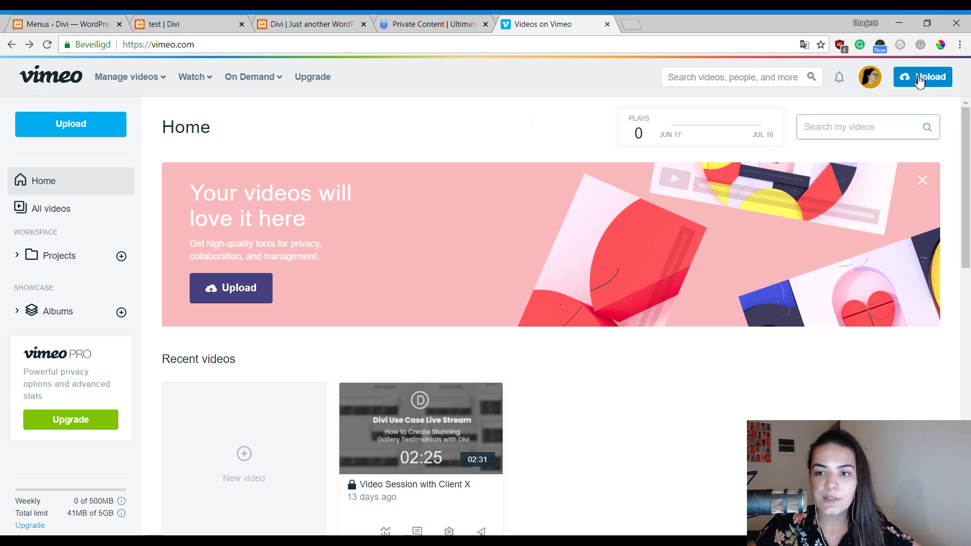
pyautogui.click(936, 81)
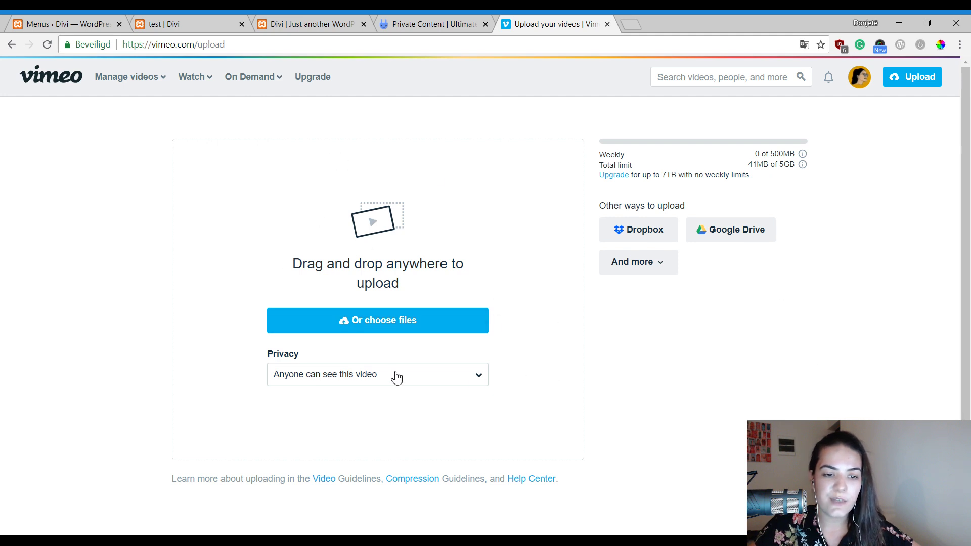
pyautogui.click(379, 327)
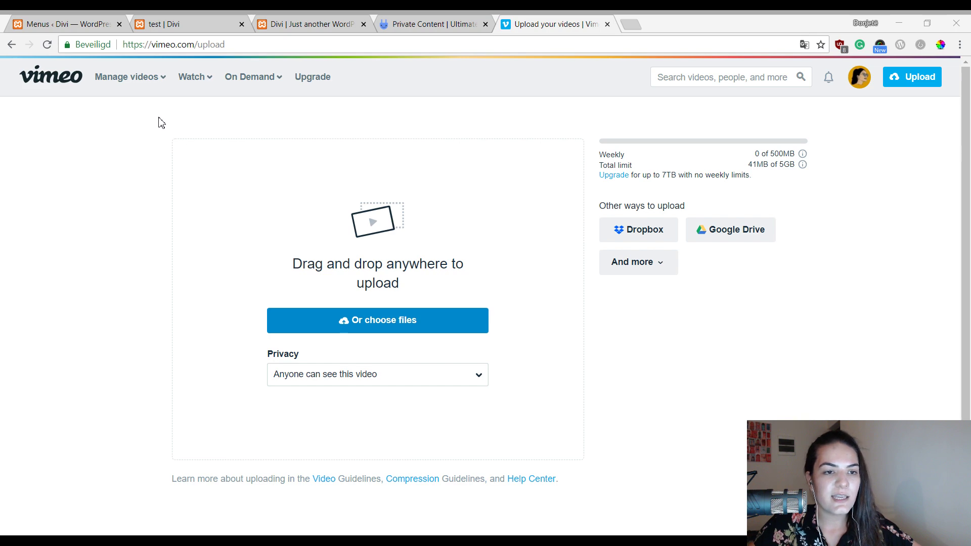
pyautogui.press('Return')
pyautogui.scroll(-3, 544, 278)
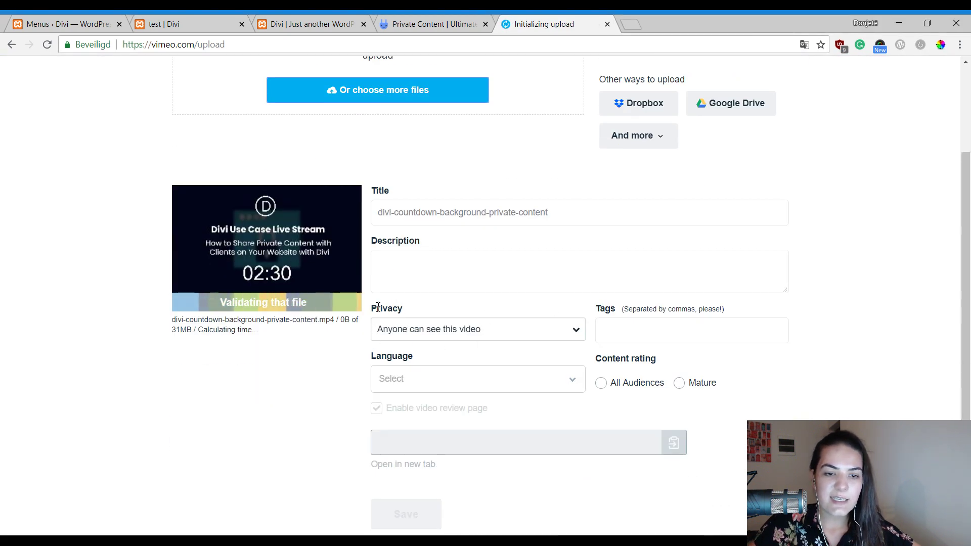
# Set the video's privacy to password-only viewing and enter a viewing password.
pyautogui.click(490, 329)
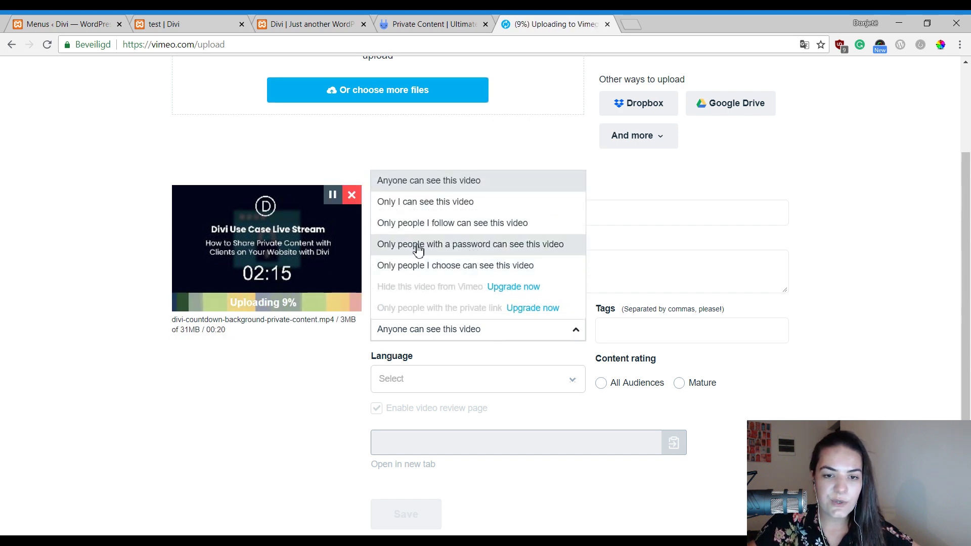
pyautogui.click(449, 245)
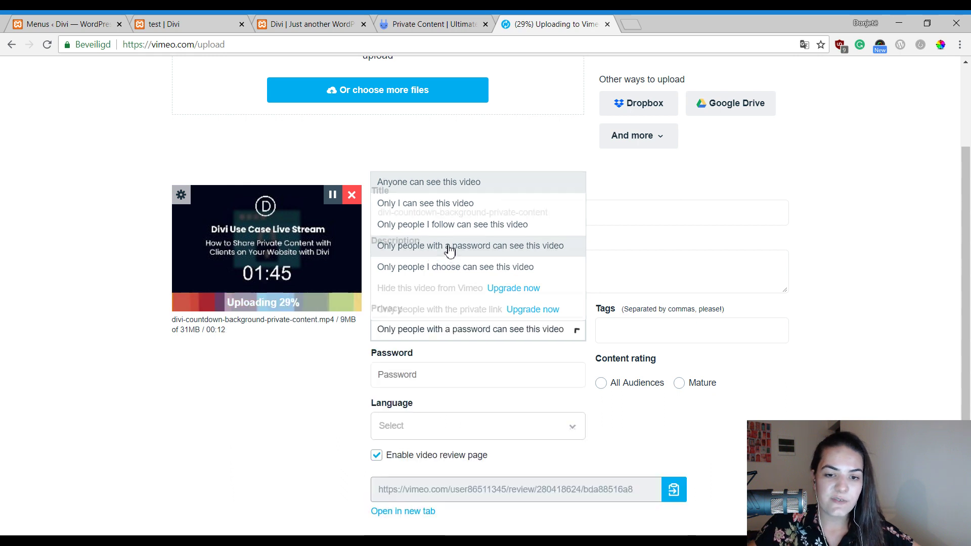
pyautogui.click(465, 380)
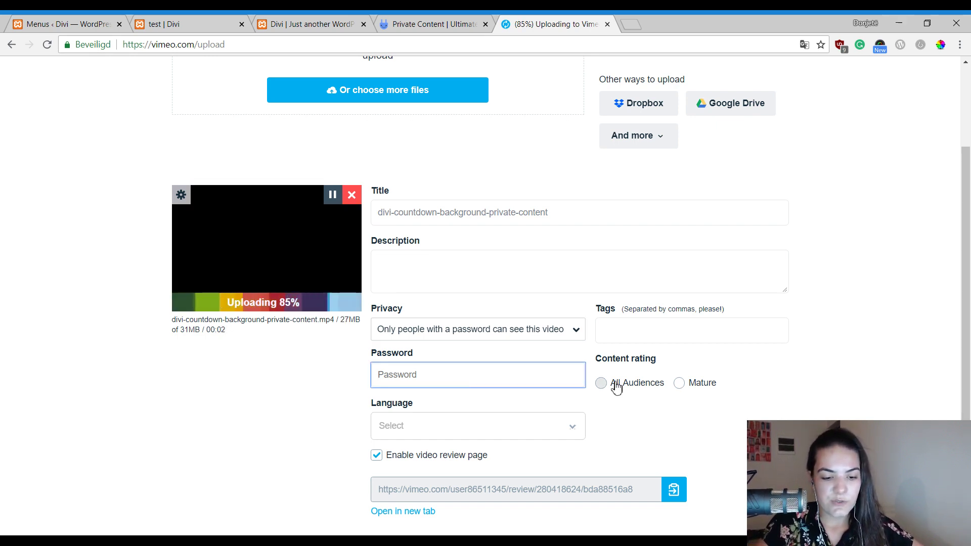
pyautogui.write('pass1')
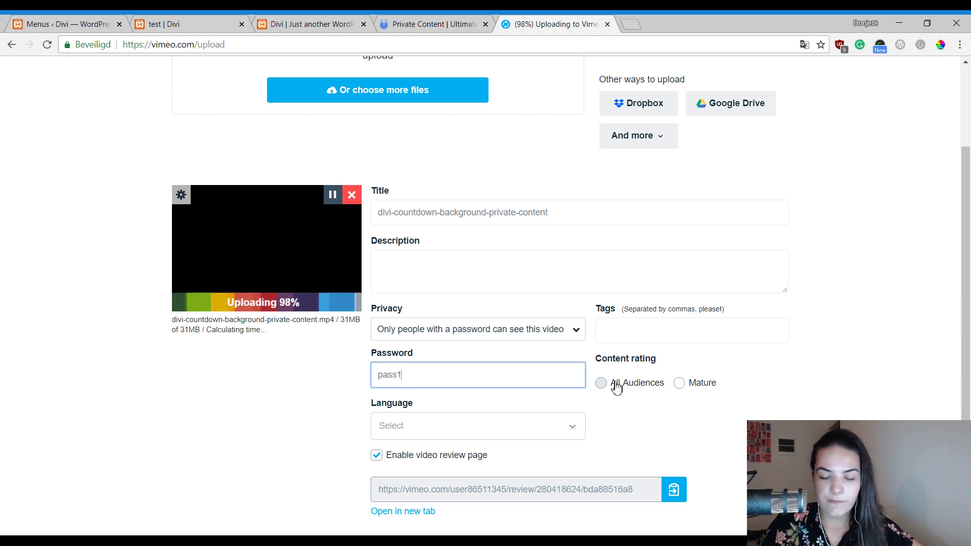
pyautogui.write('23')
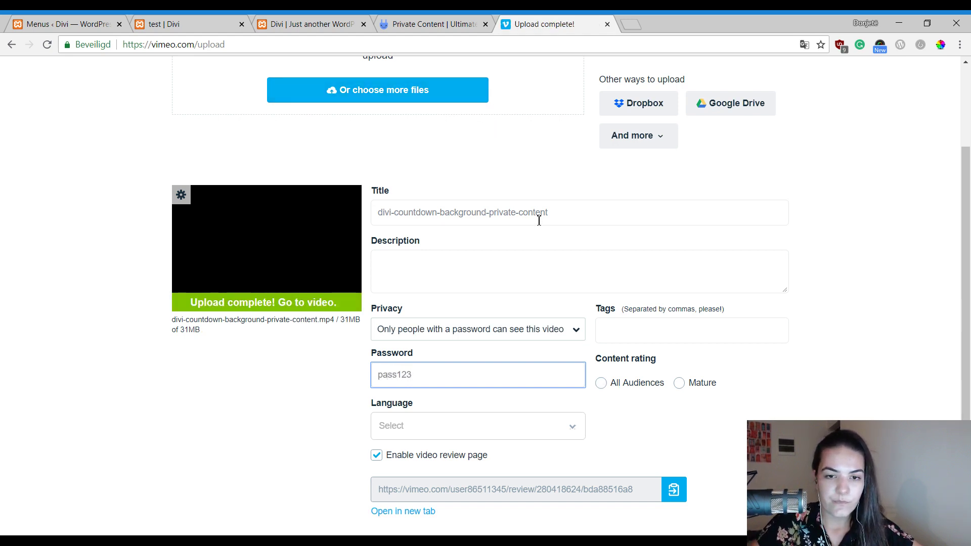
pyautogui.click(540, 220)
# Retitle the Vimeo video 'Video Session with Client X' and add the description 'Lorum ipsum'.
pyautogui.moveTo(627, 215); pyautogui.dragTo(365, 216)
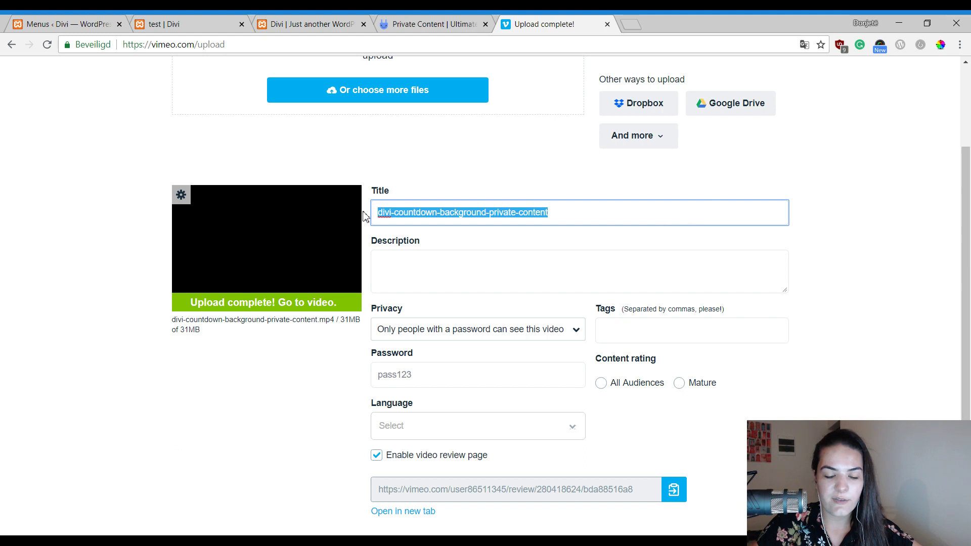
pyautogui.write('Vi')
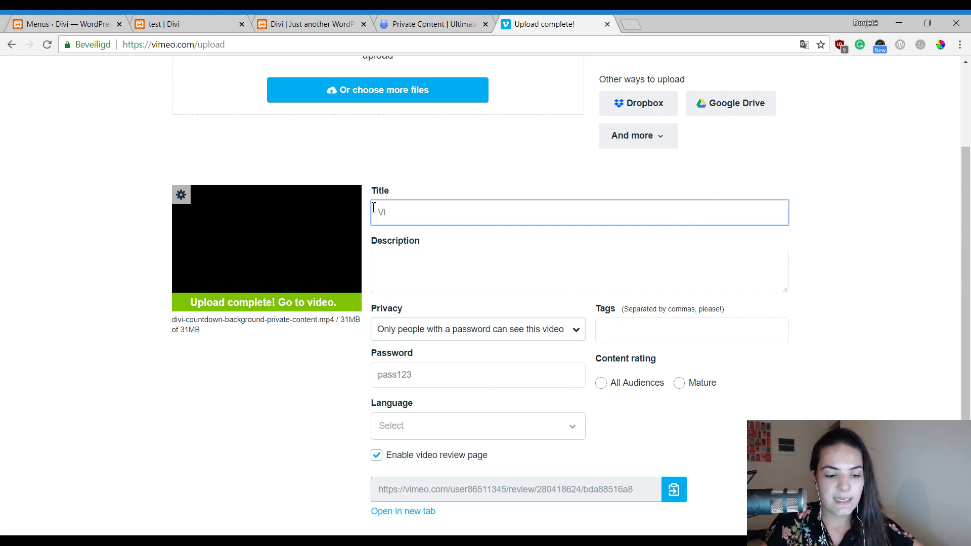
pyautogui.write('deo Session with Client X')
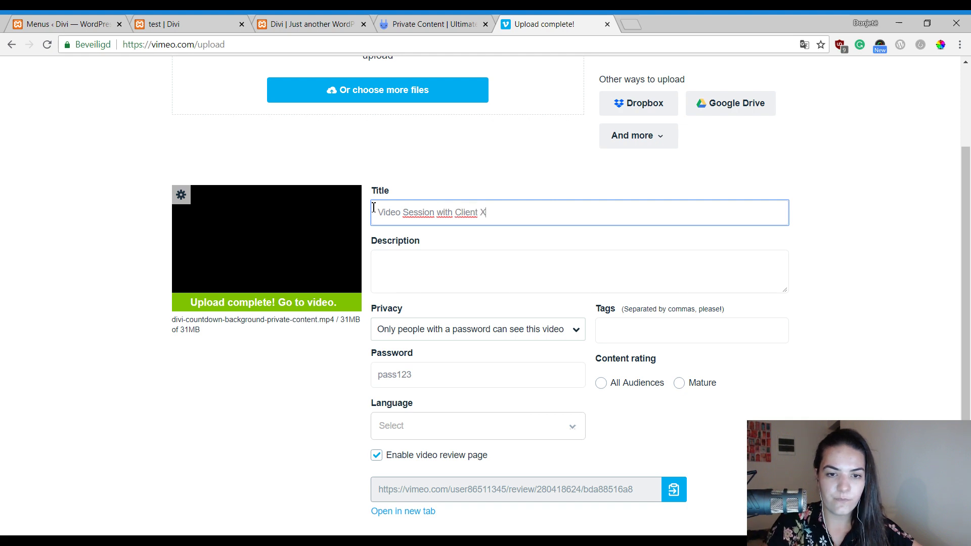
pyautogui.click(423, 259)
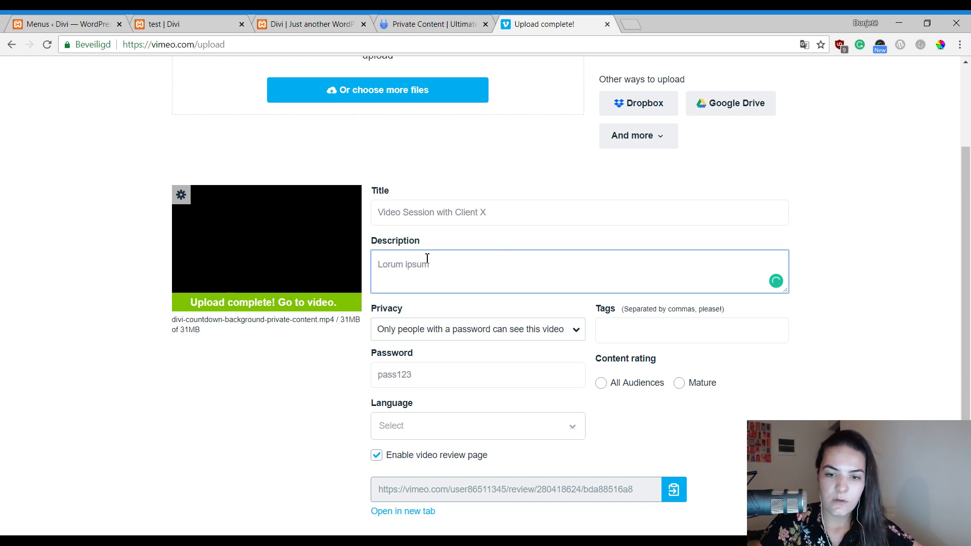
pyautogui.scroll(-2, 906, 354)
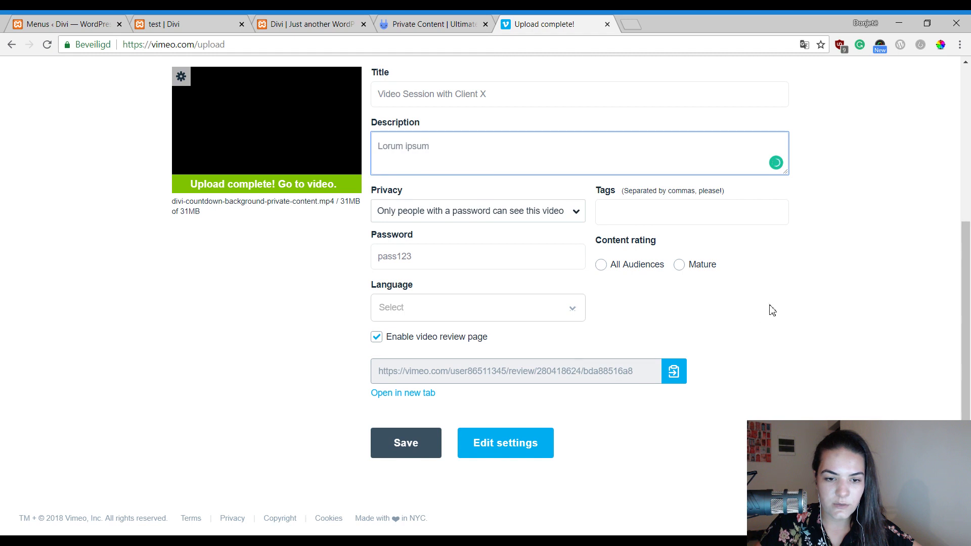
pyautogui.scroll(1, 581, 342)
pyautogui.scroll(-1, 574, 354)
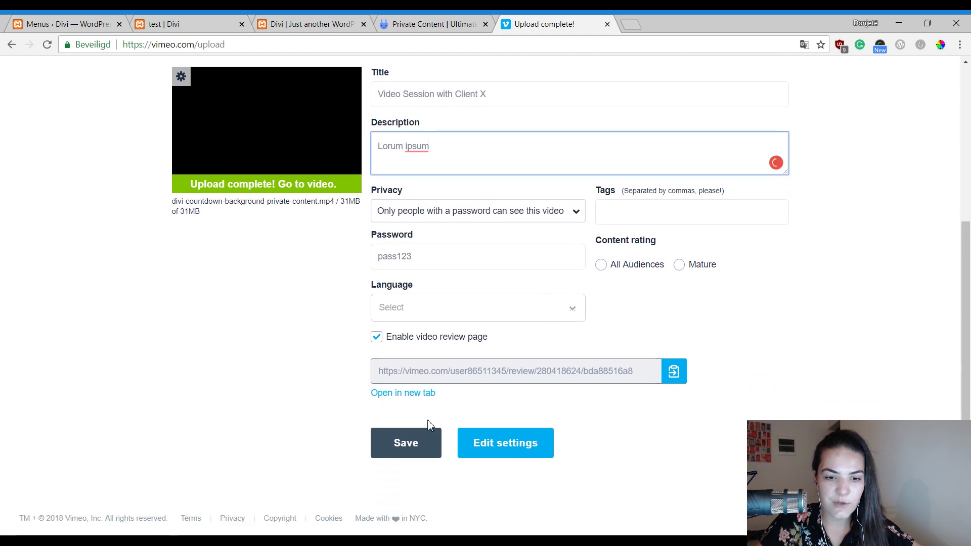
# Save the Vimeo video's new title, 'Lorum ipsum' description and password privacy, and wait for saving.
pyautogui.click(423, 442)
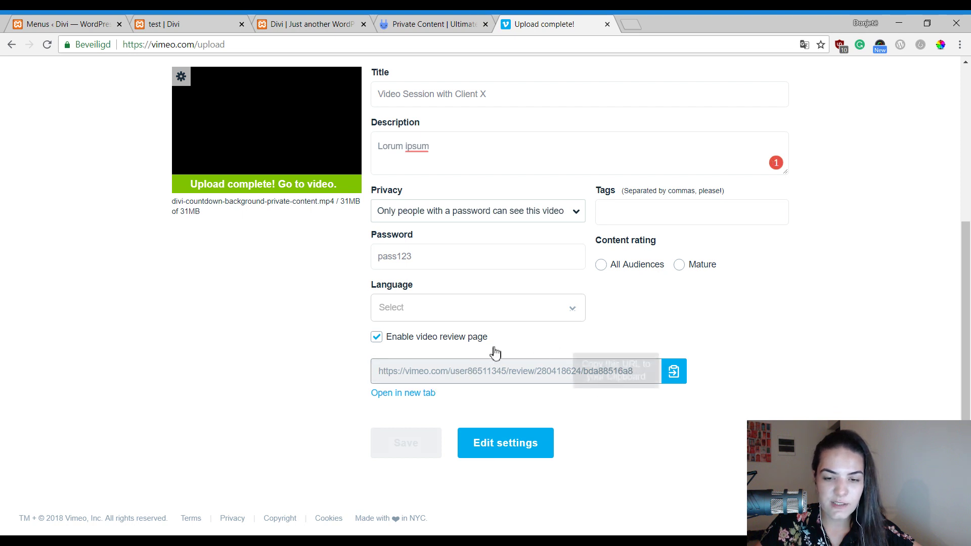
pyautogui.scroll(1, 629, 163)
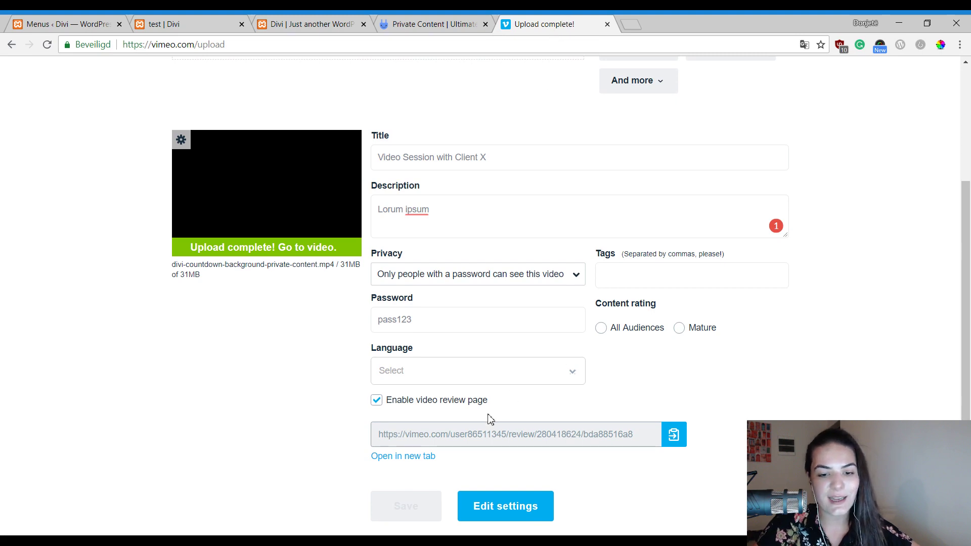
pyautogui.scroll(3, 455, 206)
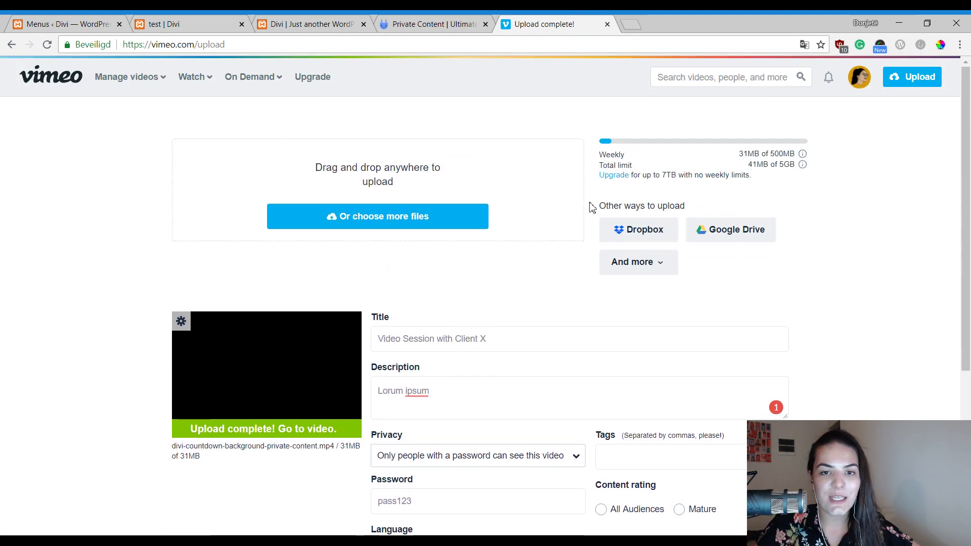
pyautogui.scroll(-4, 592, 207)
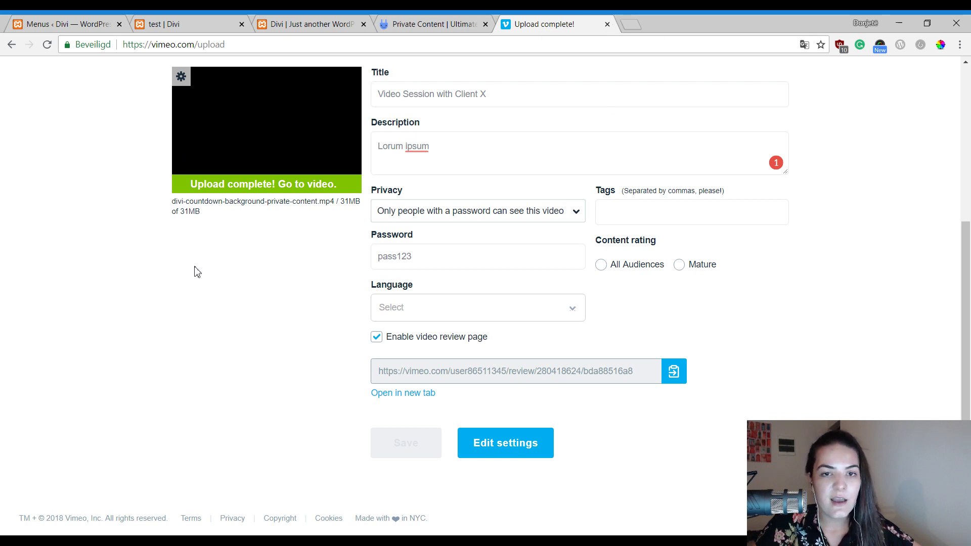
pyautogui.scroll(1, 634, 143)
pyautogui.scroll(2, 428, 124)
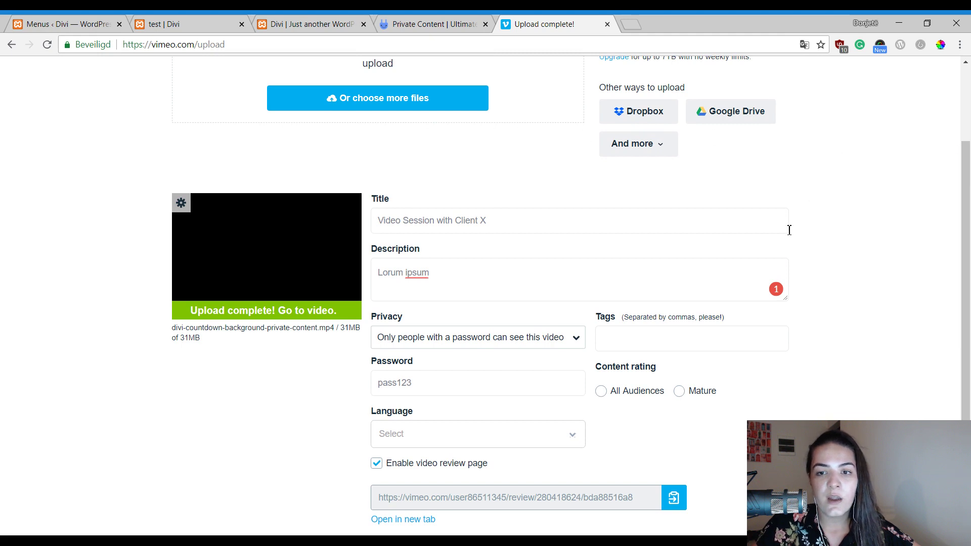
pyautogui.scroll(-1, 526, 181)
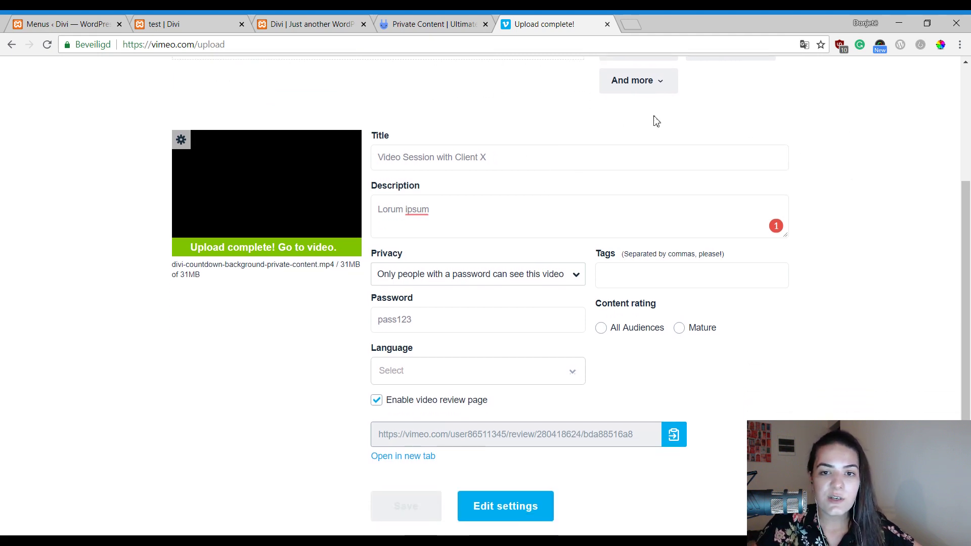
pyautogui.scroll(1, 686, 145)
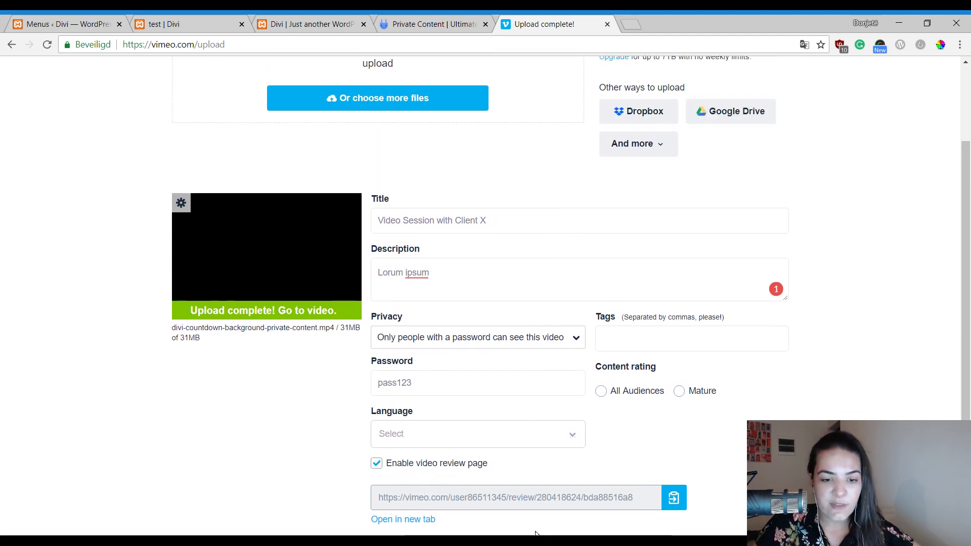
pyautogui.scroll(-1, 700, 202)
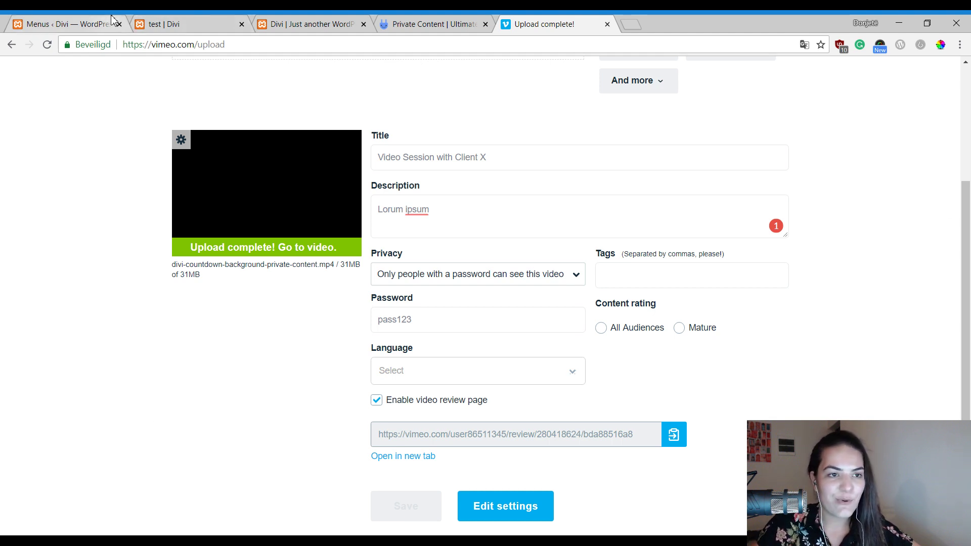
# Return to the 'test | Divi' tab showing user test's empty front-end profile.
pyautogui.click(162, 24)
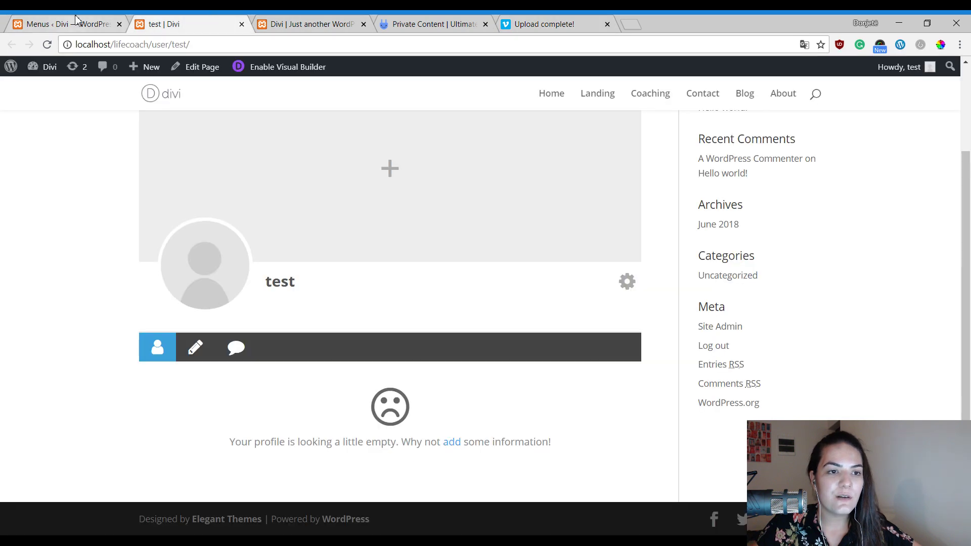
pyautogui.scroll(2, 521, 196)
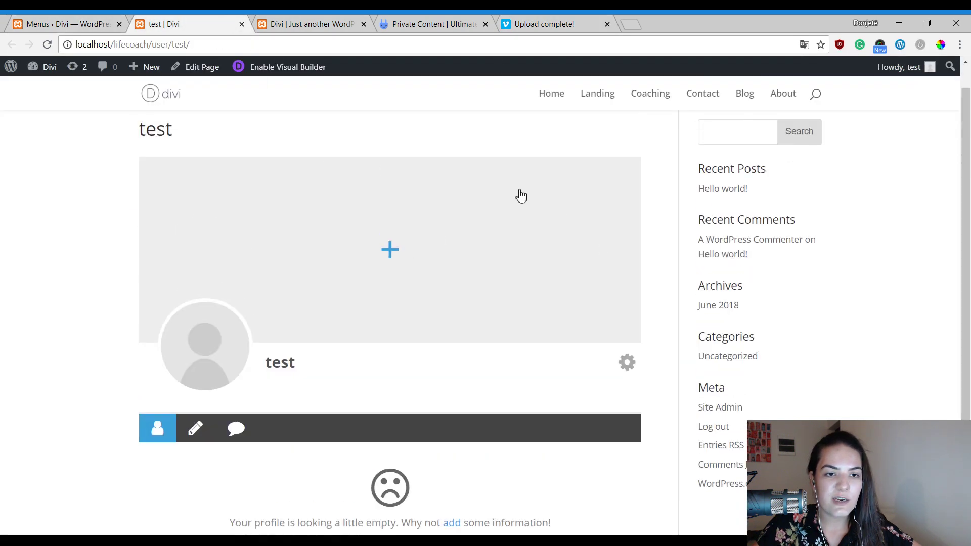
pyautogui.scroll(-2, 252, 234)
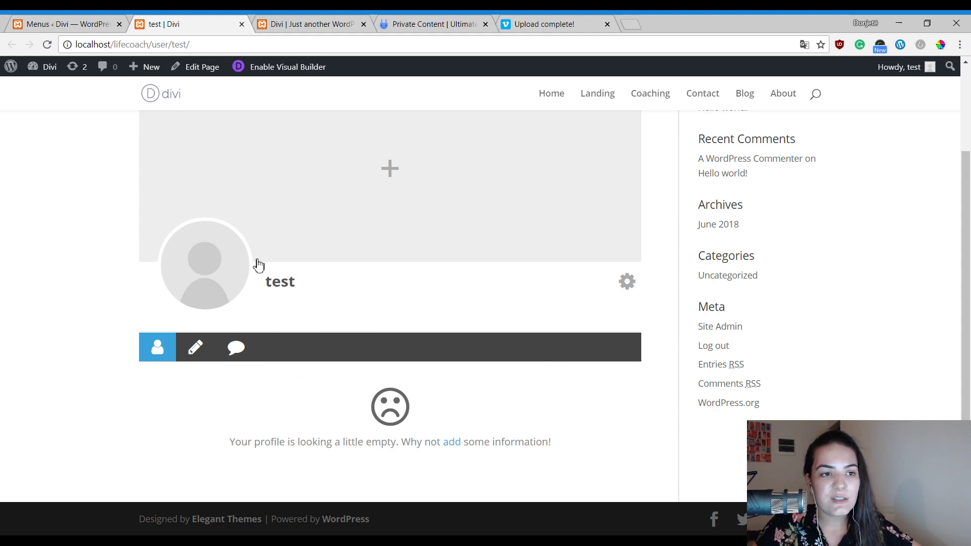
pyautogui.scroll(3, 256, 264)
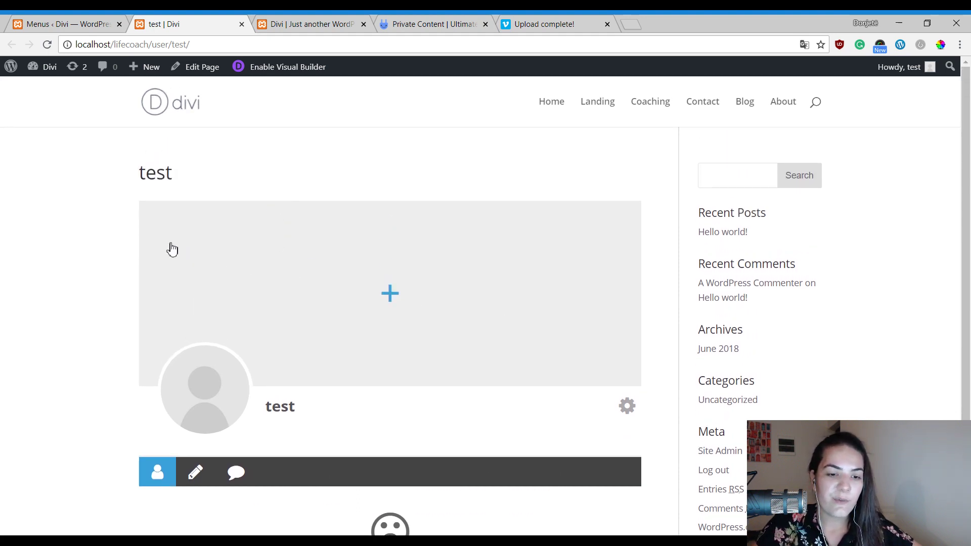
# Go from the Menus page through Ultimate Member Settings to the admin Users list.
pyautogui.click(84, 20)
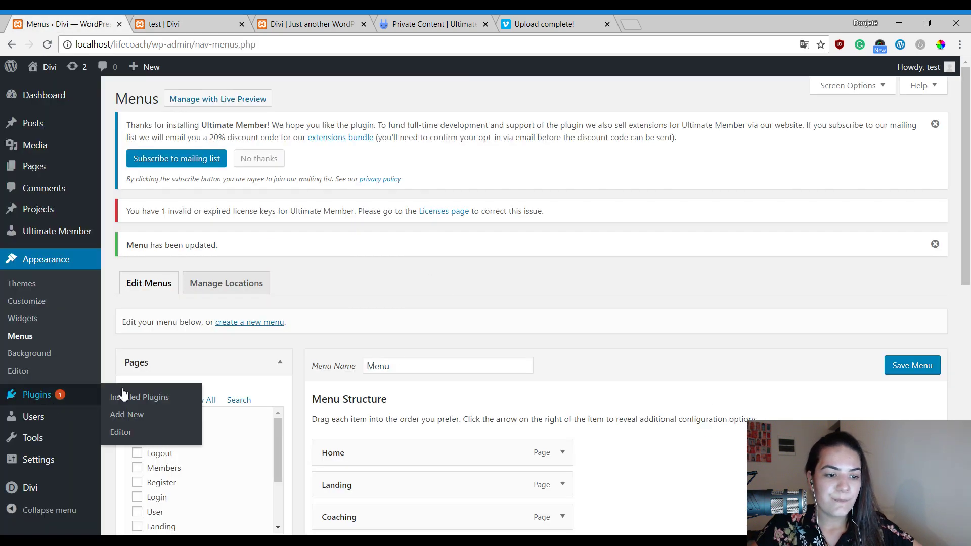
pyautogui.scroll(-1, 424, 277)
pyautogui.scroll(-2, 424, 277)
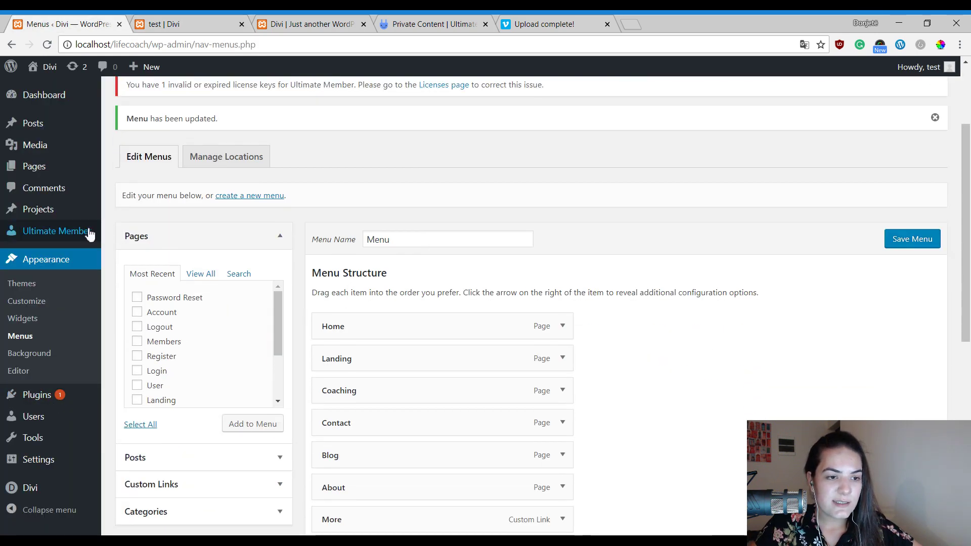
pyautogui.moveTo(44, 233)
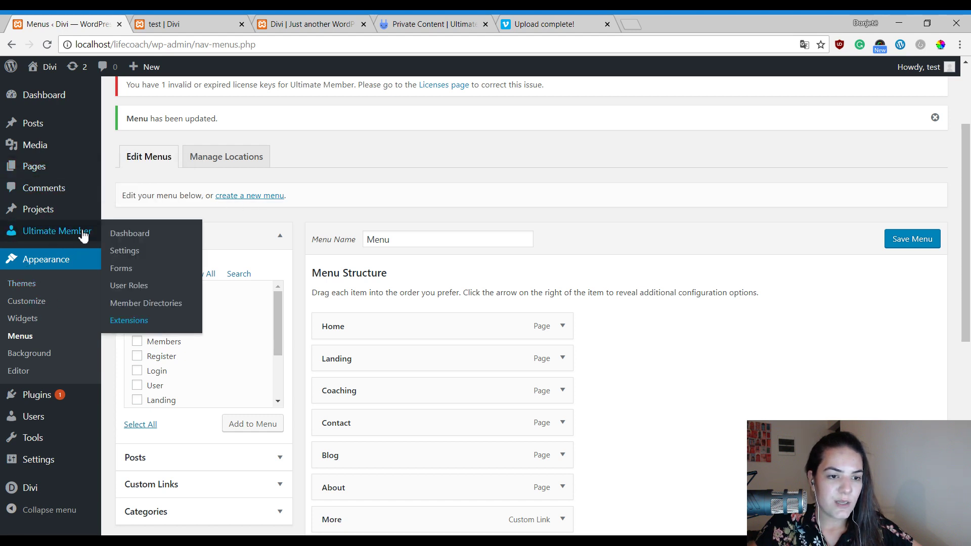
pyautogui.click(112, 253)
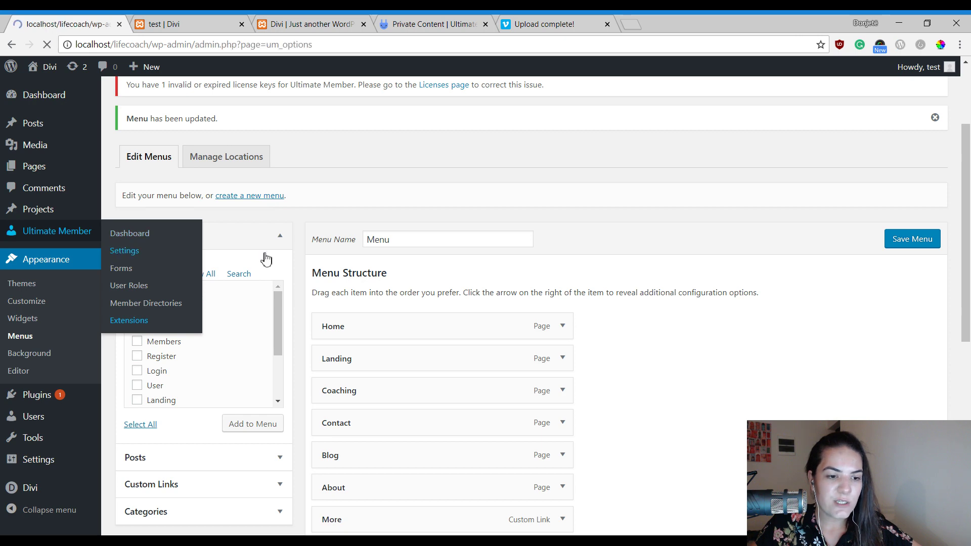
pyautogui.scroll(-2, 338, 256)
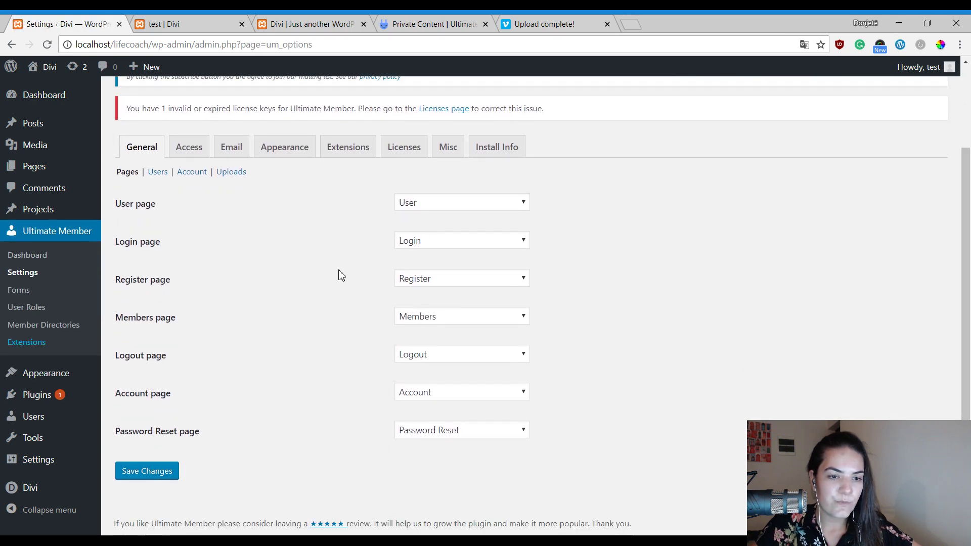
pyautogui.scroll(1, 249, 251)
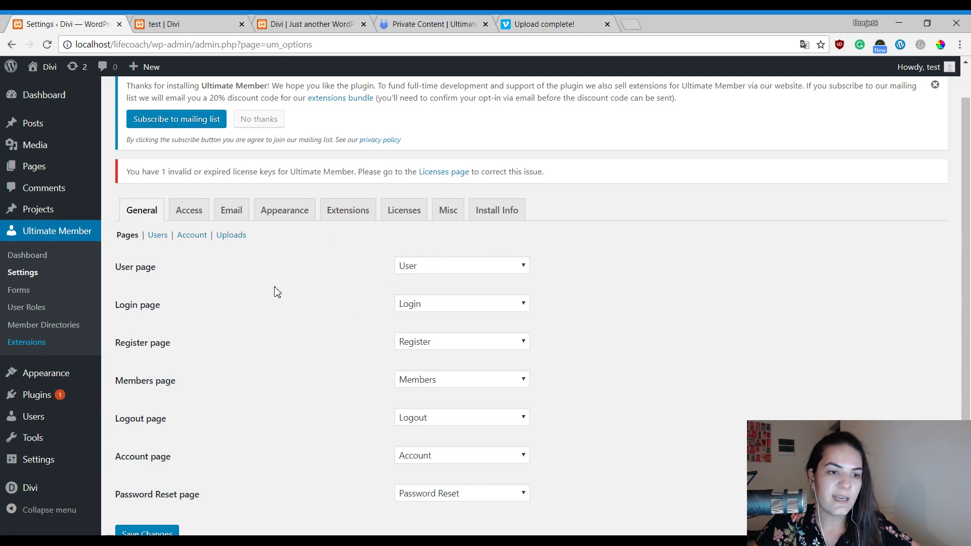
pyautogui.scroll(-1, 277, 292)
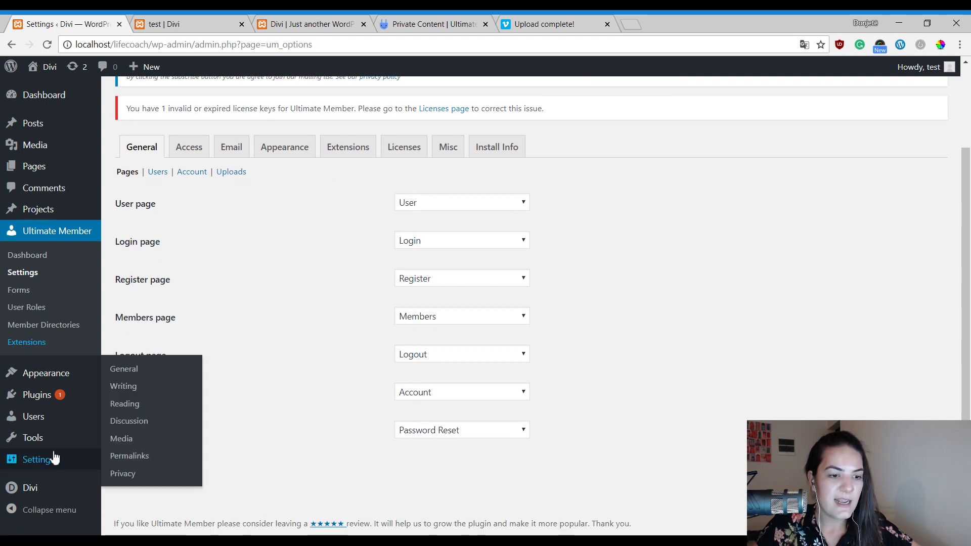
pyautogui.click(35, 419)
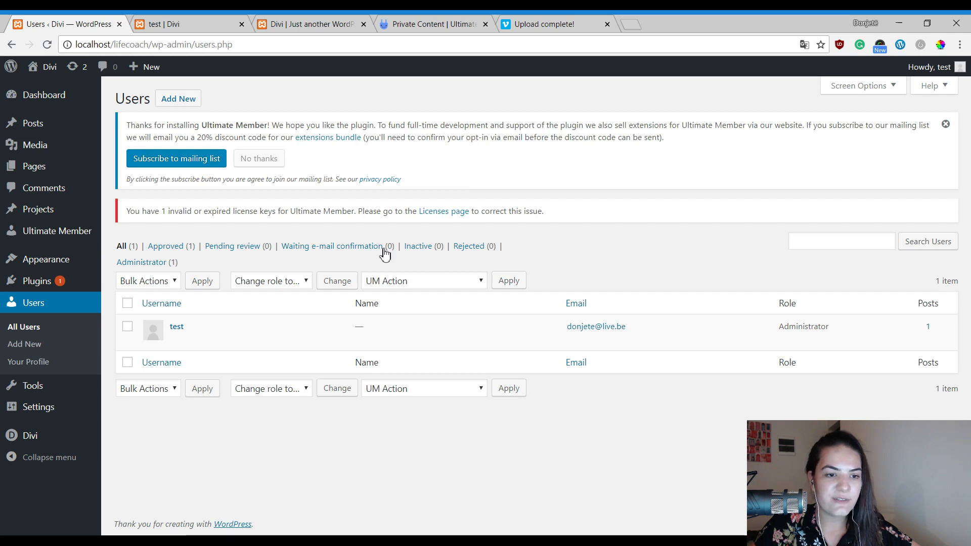
pyautogui.moveTo(245, 343)
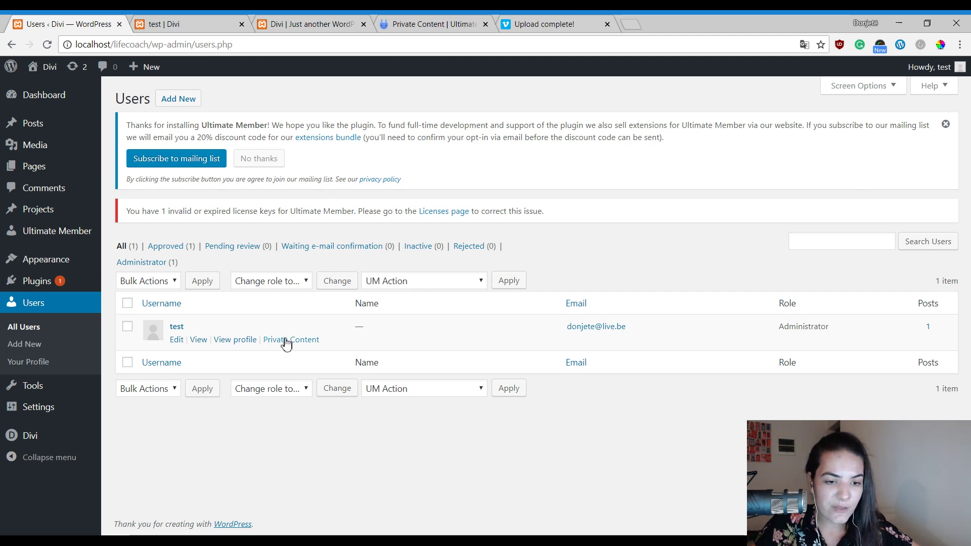
# Open the Private Content editor for user test and place the caret in its empty body.
pyautogui.click(287, 340)
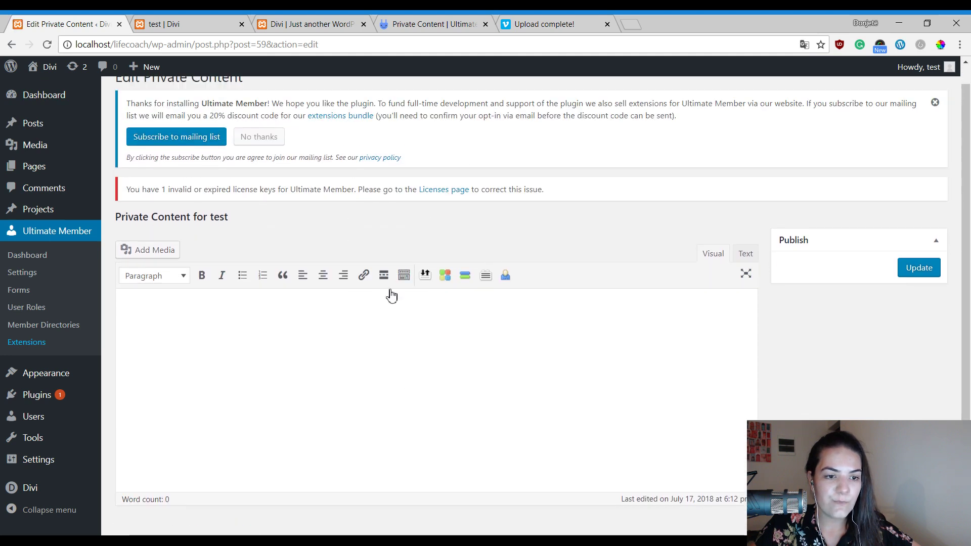
pyautogui.scroll(-1, 560, 214)
pyautogui.click(213, 234)
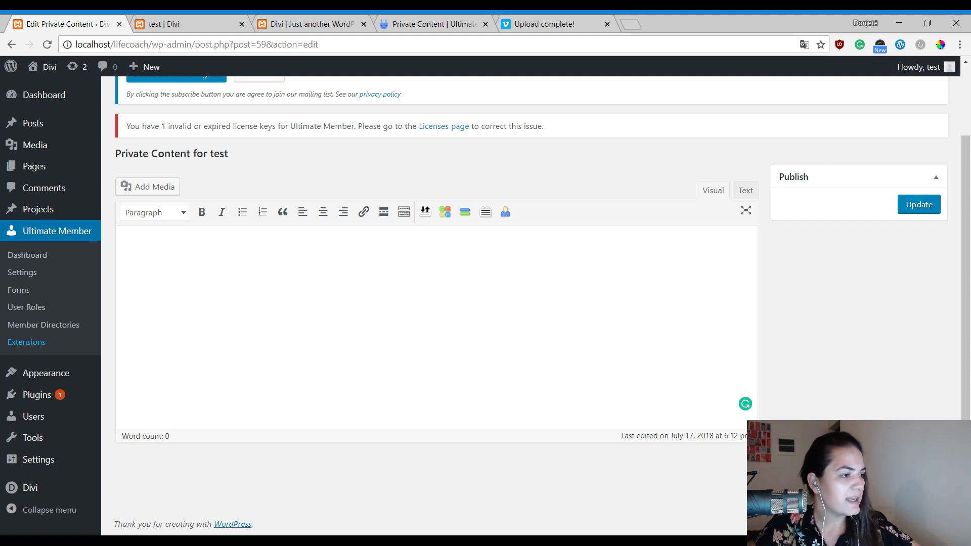
# Switch to the Divi homepage tab and scroll through the 'Helping You Find & Forge Your Own Path' page.
pyautogui.hotkey('ctrl', 'Tab')
pyautogui.hotkey('ctrl', 'Tab')
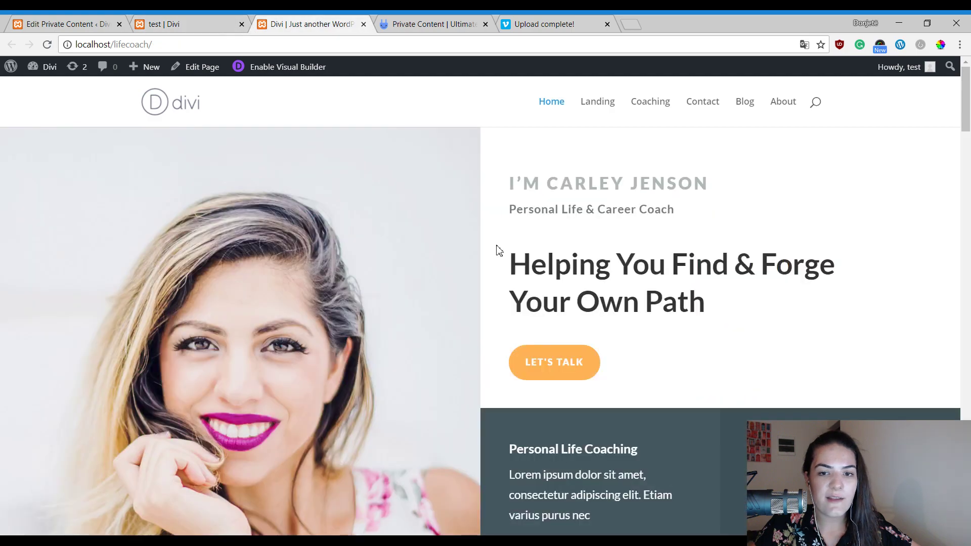
pyautogui.scroll(-8, 696, 316)
pyautogui.scroll(8, 98, 219)
pyautogui.scroll(-4, 527, 271)
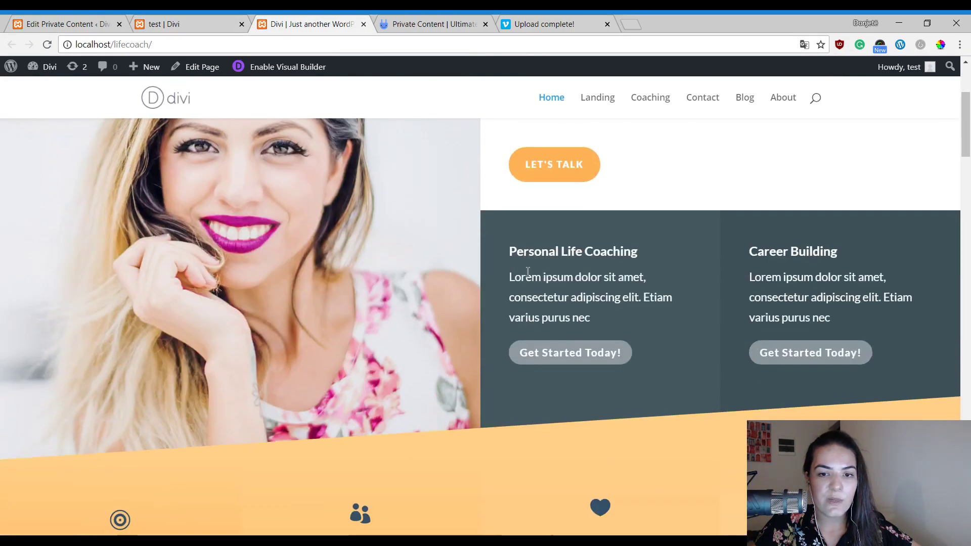
pyautogui.scroll(4, 657, 263)
pyautogui.scroll(-3, 556, 246)
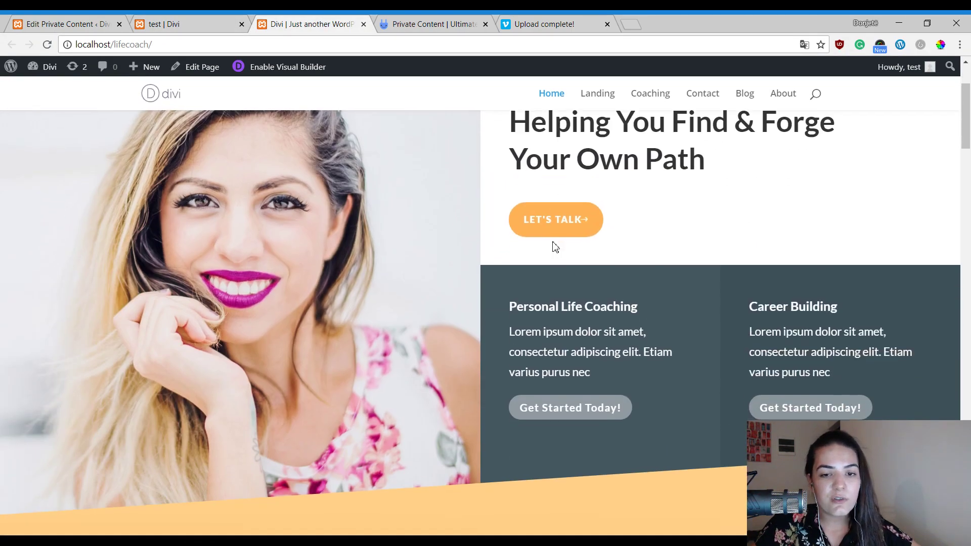
pyautogui.scroll(3, 319, 244)
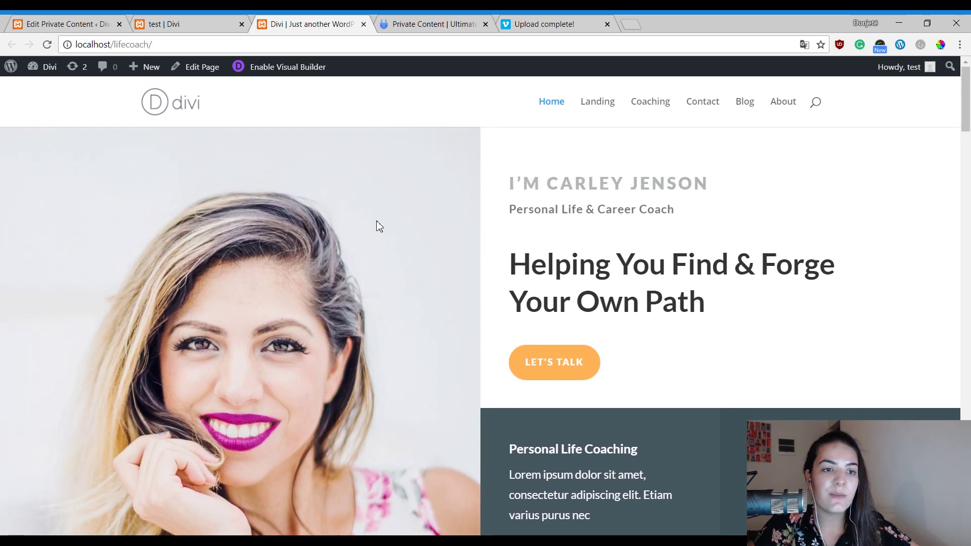
pyautogui.scroll(-3, 375, 223)
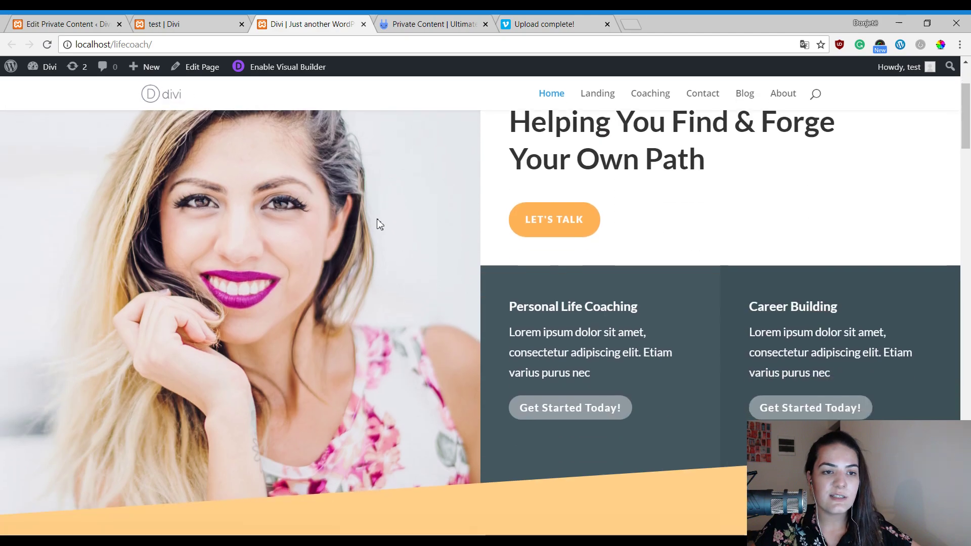
pyautogui.scroll(3, 375, 223)
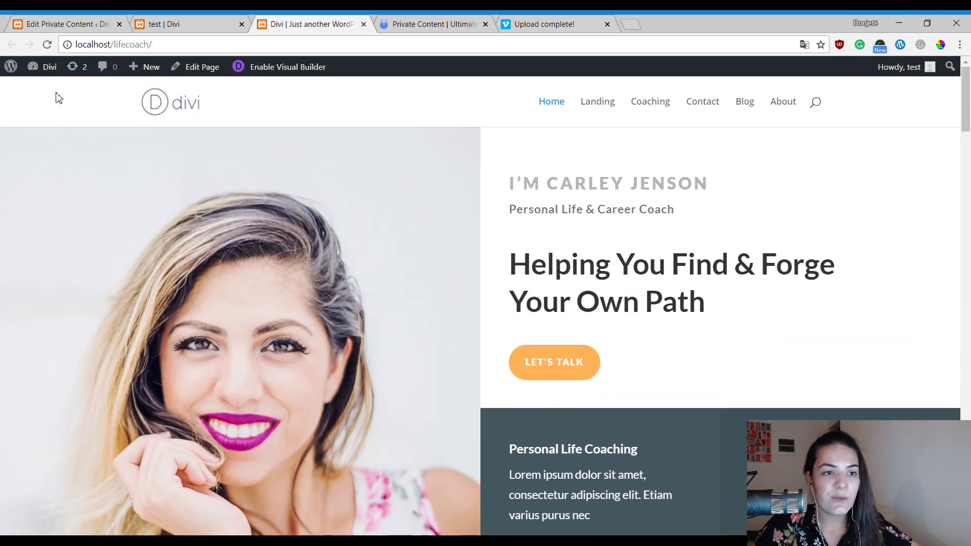
# Paste the HTML Client X message with password line, WATCH ONLINE and DOWNLOAD links into Private Content.
pyautogui.click(66, 23)
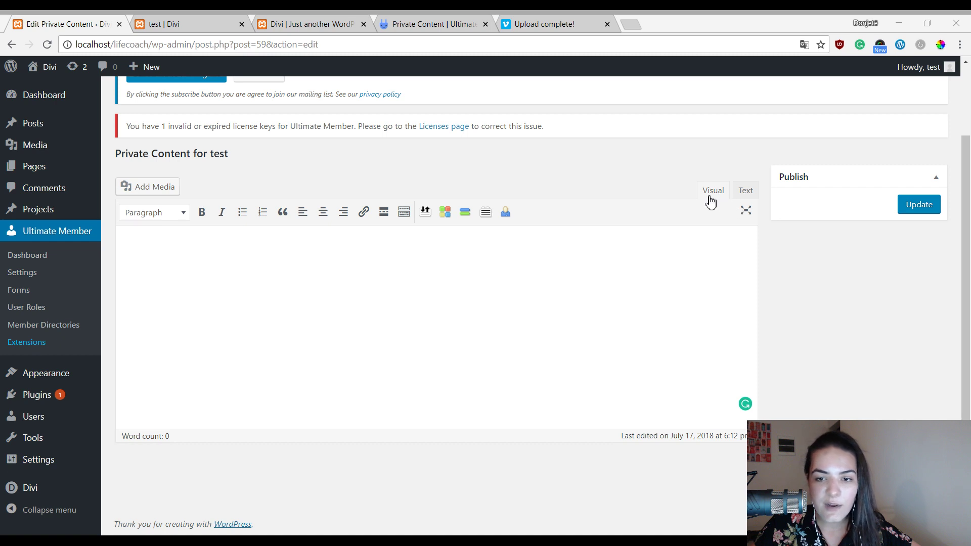
pyautogui.click(745, 191)
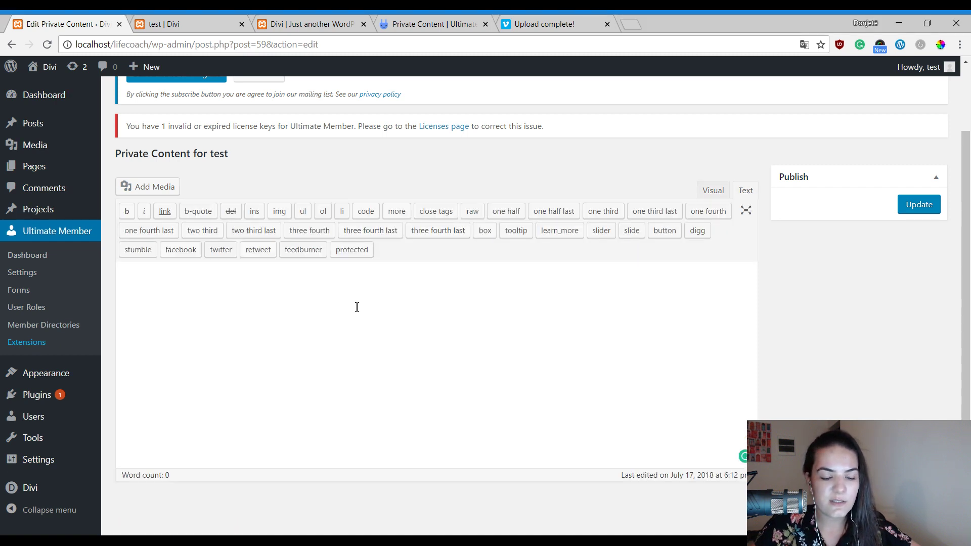
pyautogui.hotkey('ctrl', 'v')
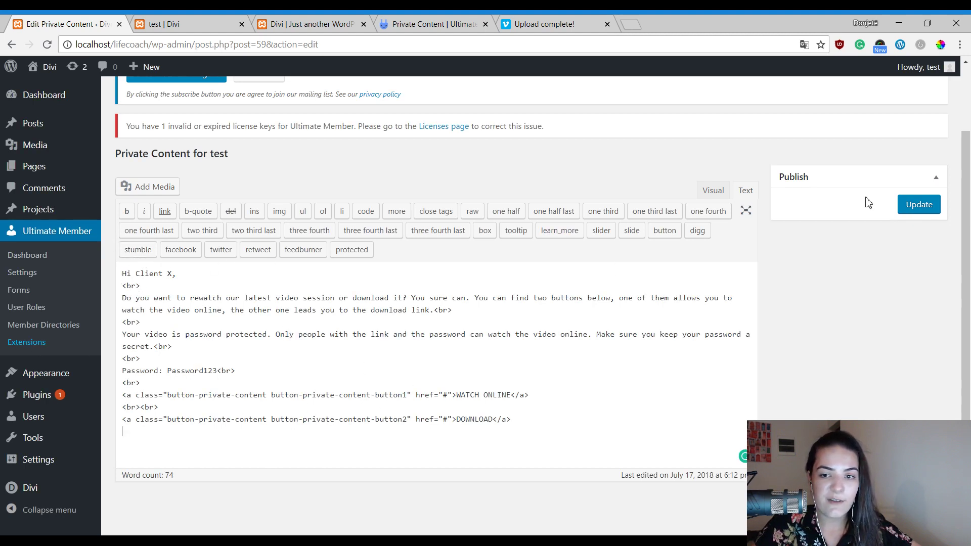
pyautogui.click(713, 191)
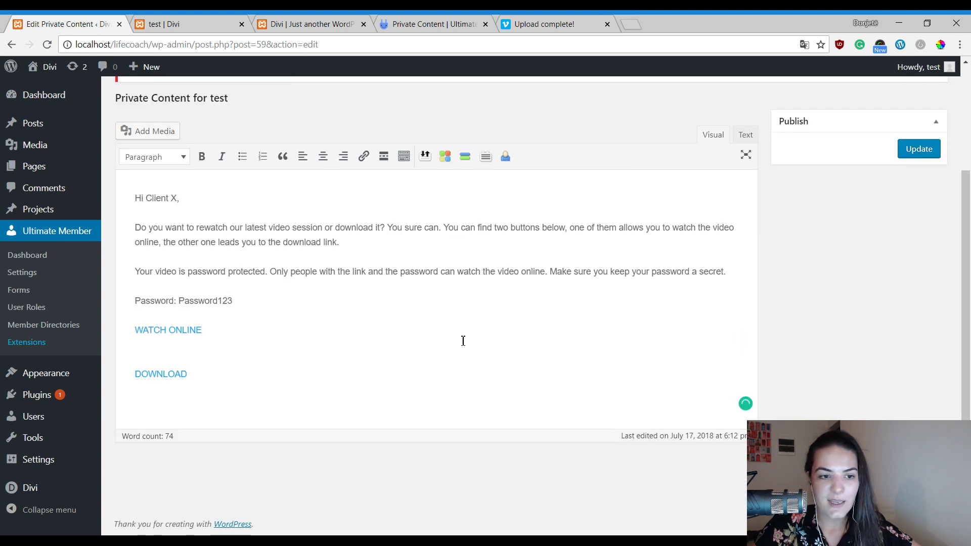
pyautogui.scroll(2, 281, 340)
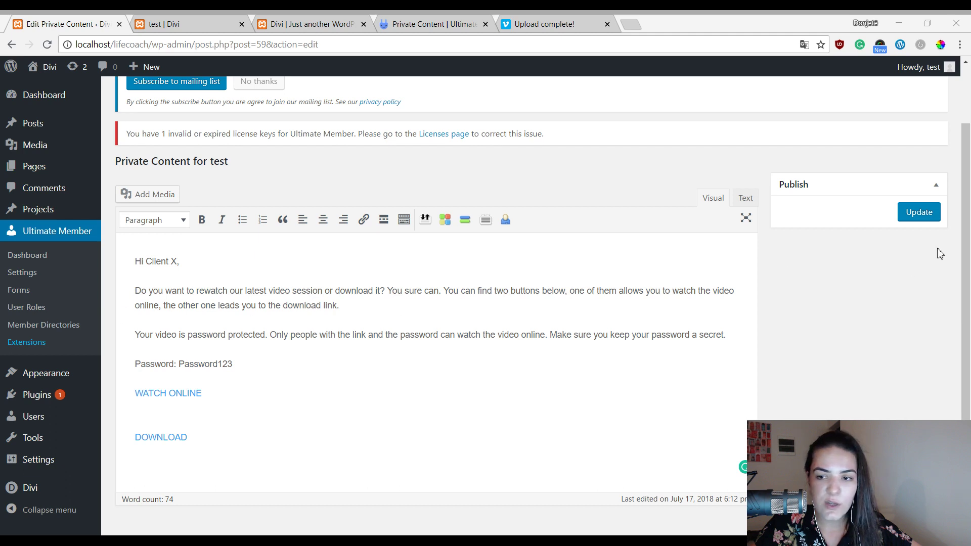
# Update the private content and check the message under test's profile Private Content tab.
pyautogui.click(912, 219)
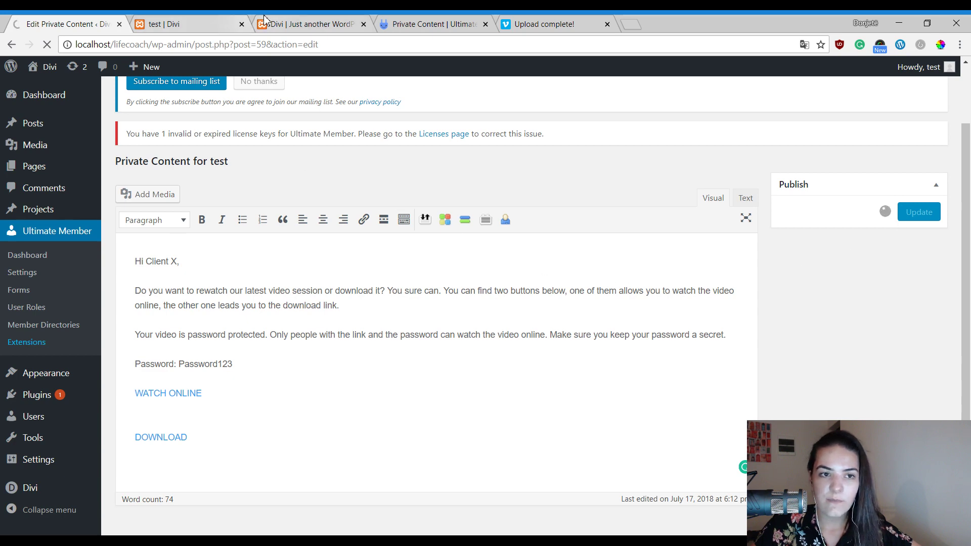
pyautogui.click(237, 20)
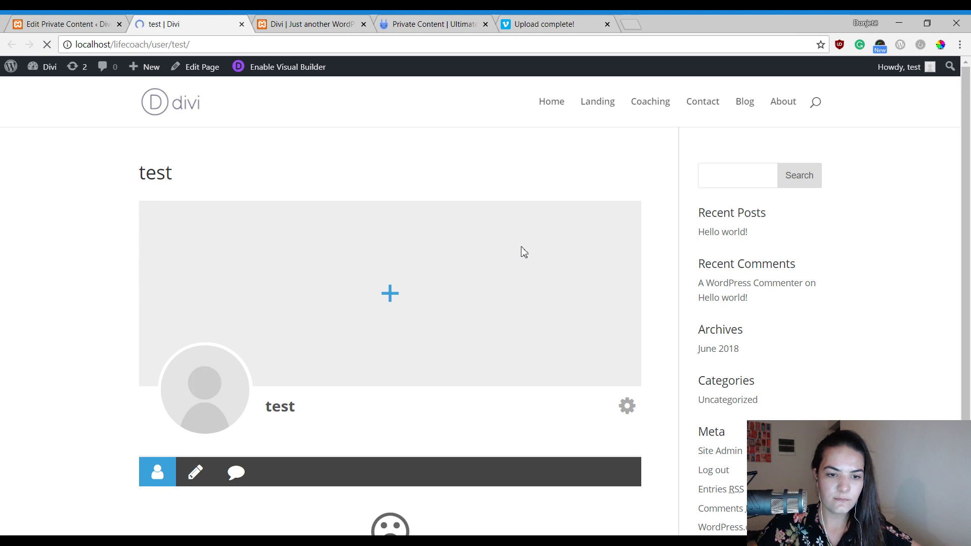
pyautogui.scroll(-2, 355, 222)
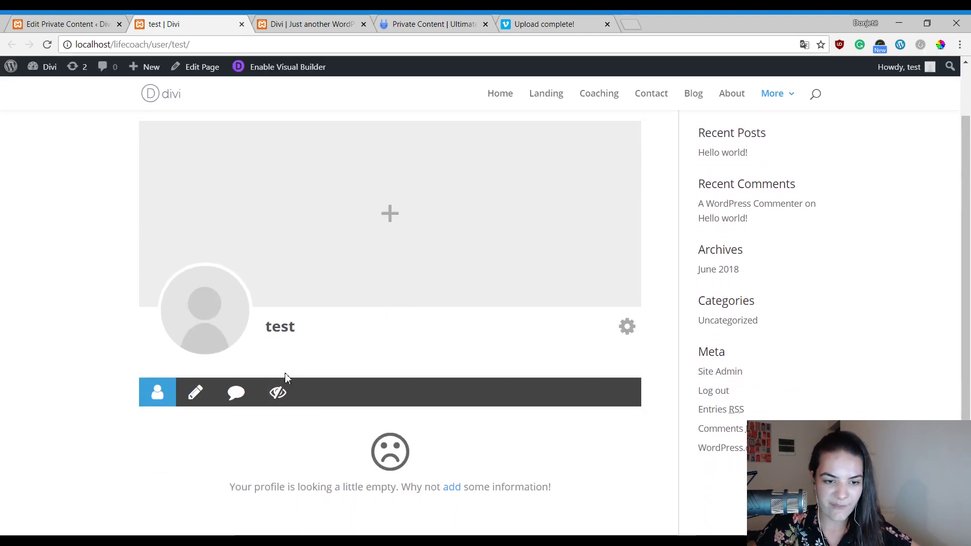
pyautogui.click(278, 399)
pyautogui.scroll(-2, 390, 352)
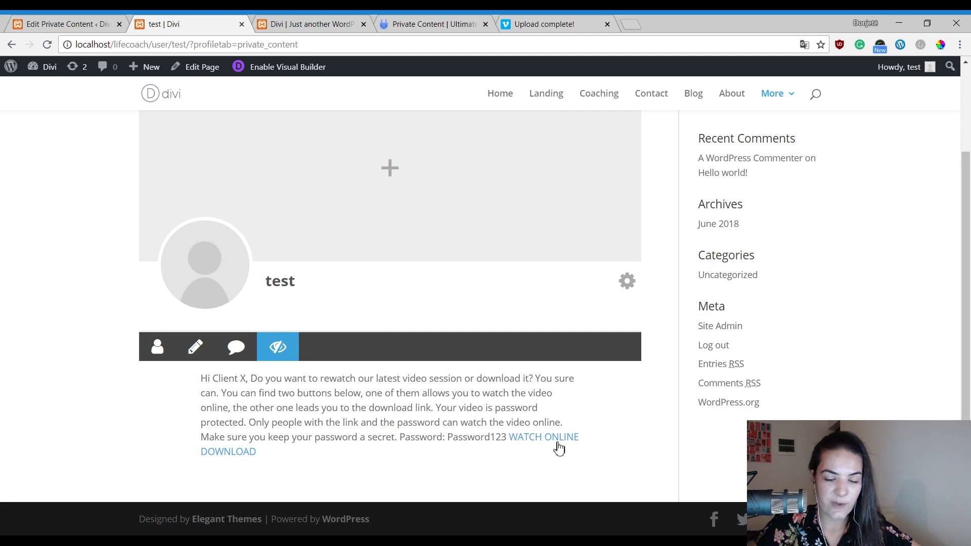
pyautogui.scroll(3, 123, 115)
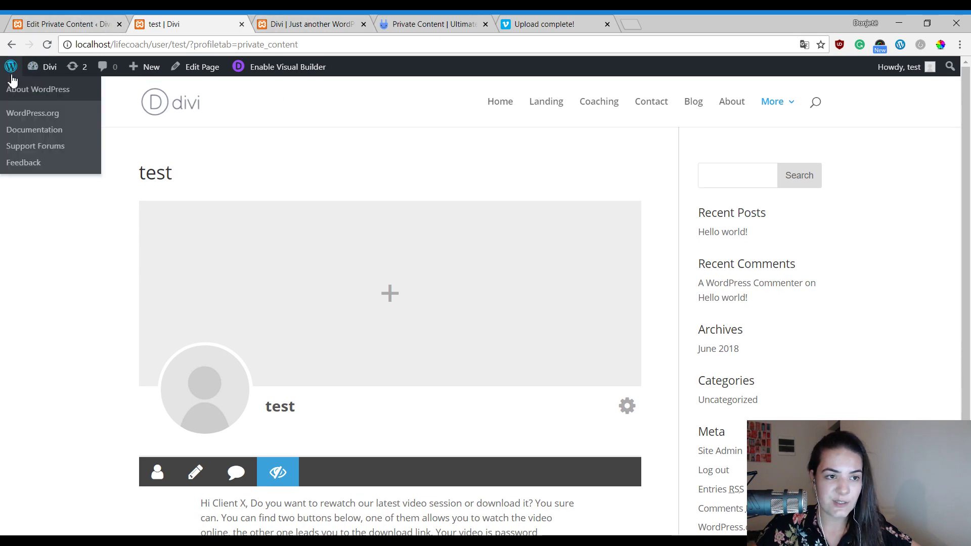
pyautogui.middleClick(11, 84)
# Open Divi's Theme Options and scroll down to the Custom CSS box.
pyautogui.click(297, 20)
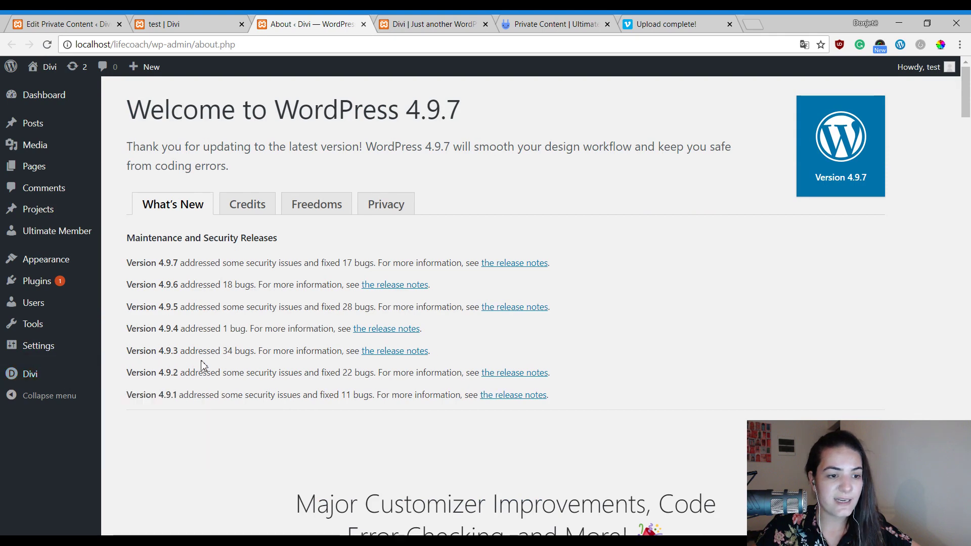
pyautogui.moveTo(43, 378)
pyautogui.click(173, 382)
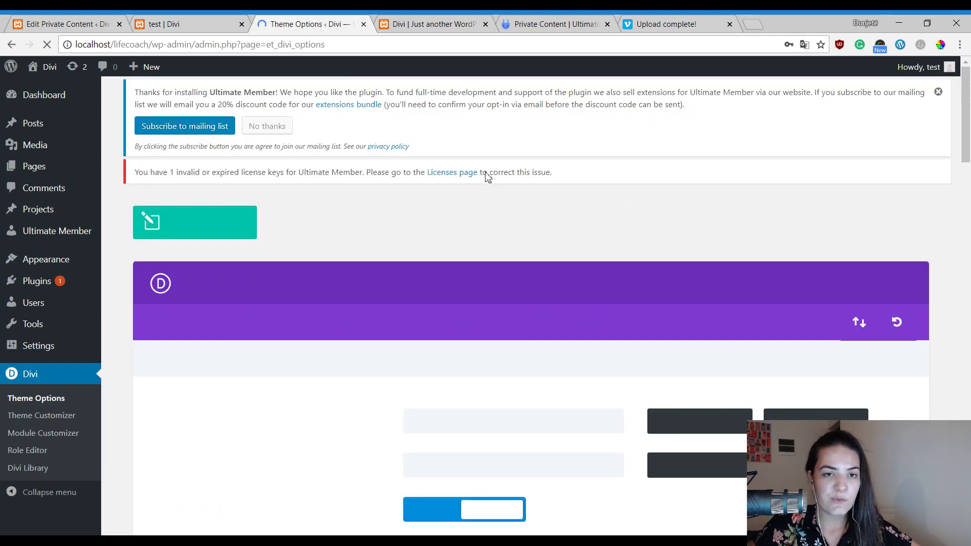
pyautogui.scroll(-8, 626, 188)
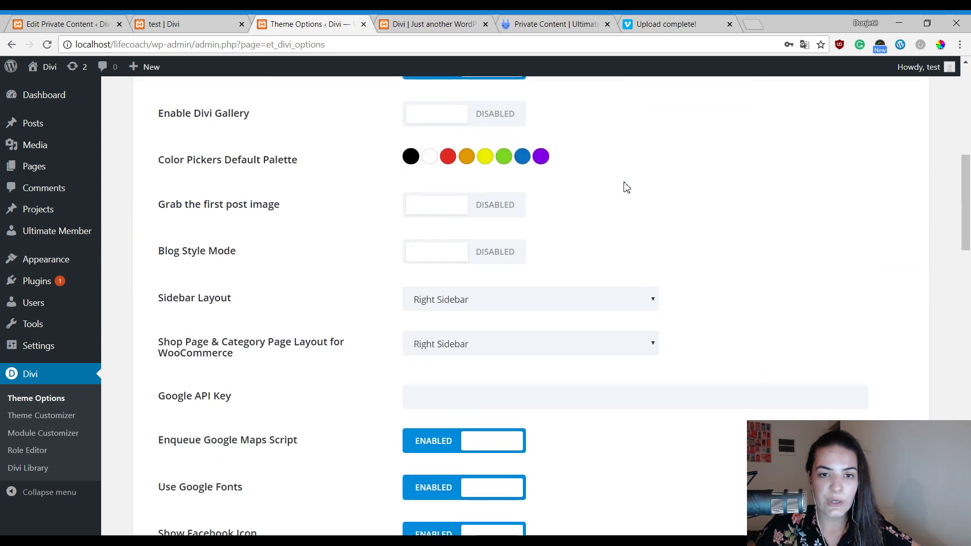
pyautogui.scroll(-7, 626, 188)
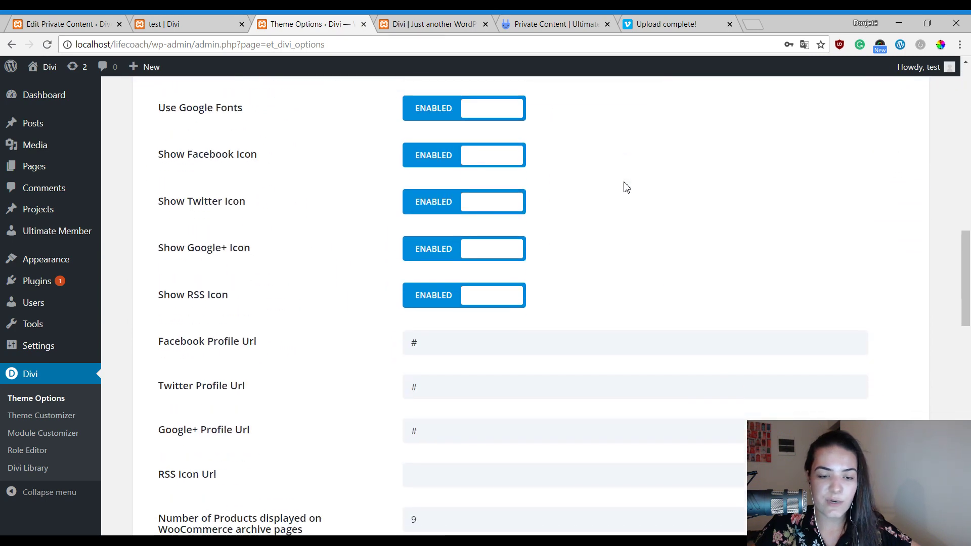
pyautogui.scroll(-7, 626, 187)
pyautogui.click(414, 23)
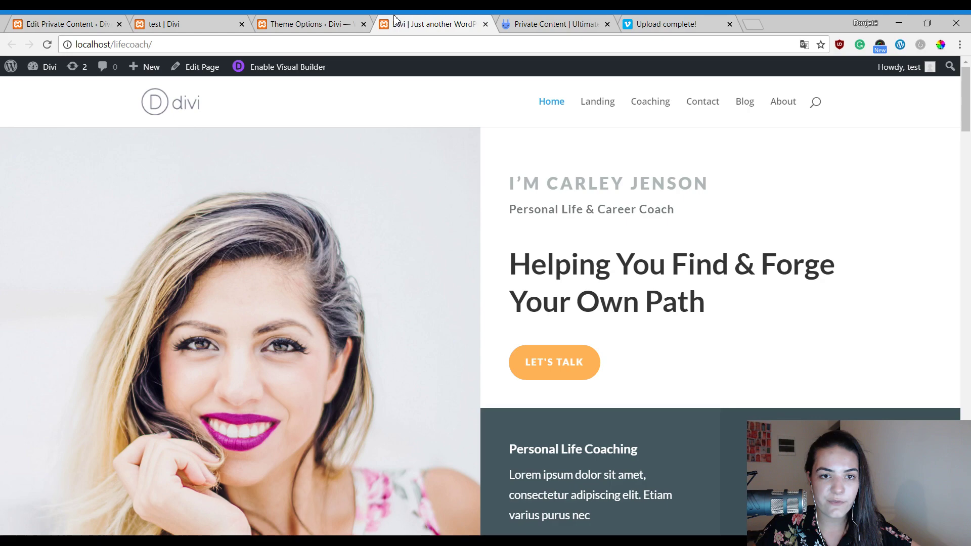
pyautogui.click(332, 19)
pyautogui.scroll(-10, 642, 295)
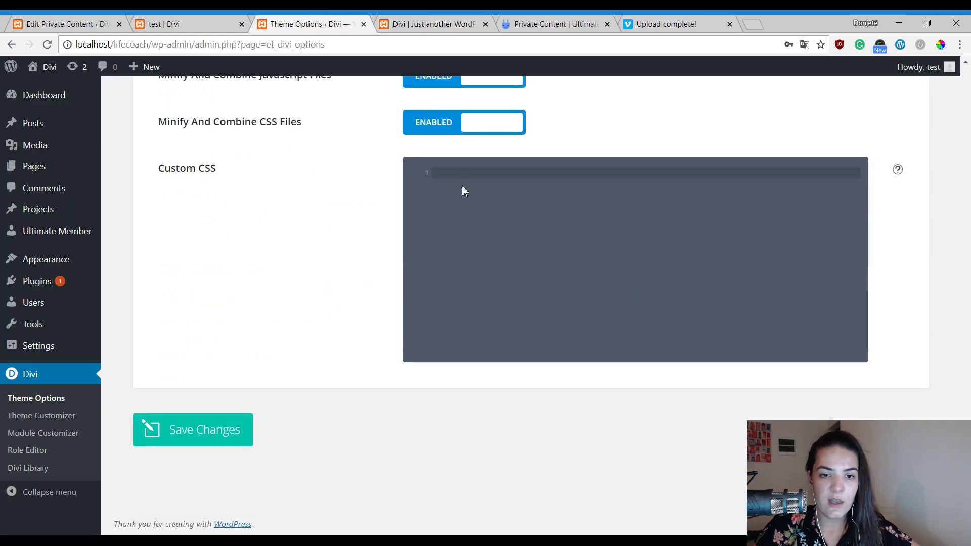
# Paste rounded button CSS for button1 (#ffb356) and button2 (#44627c) into Custom CSS and save.
pyautogui.click(463, 186)
pyautogui.hotkey('ctrl', 'v')
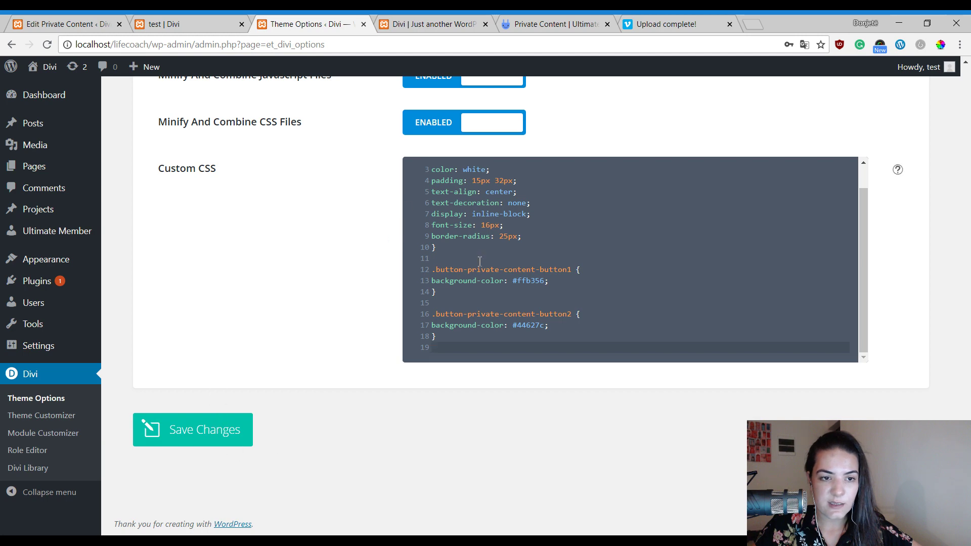
pyautogui.scroll(1, 478, 258)
pyautogui.scroll(-1, 424, 217)
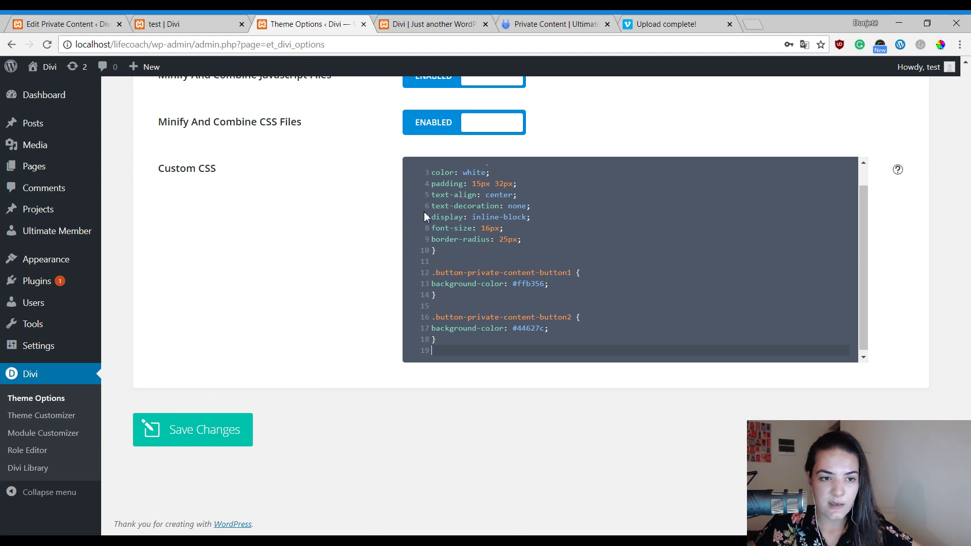
pyautogui.click(202, 430)
pyautogui.click(79, 21)
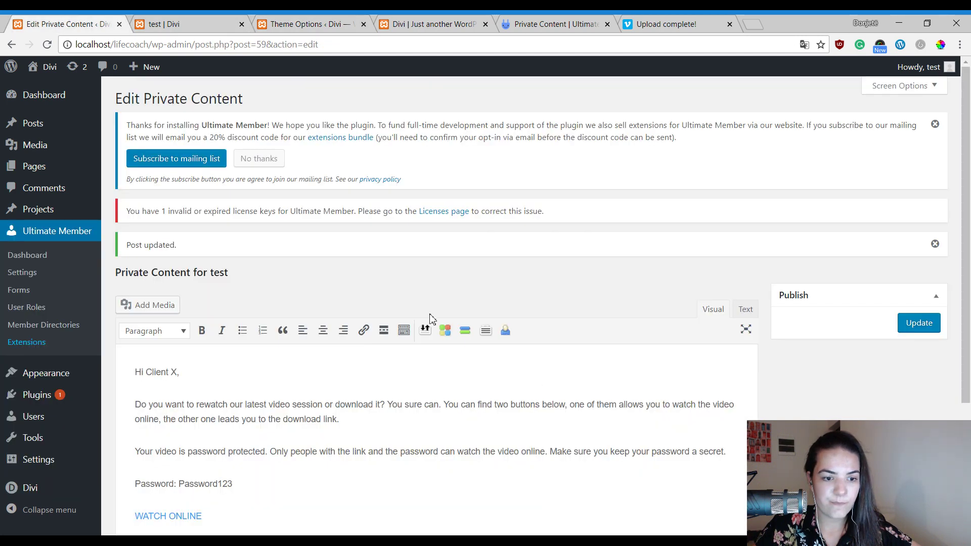
# Insert <br><br> breaks after 'Hi Client X,', around the password line and between the button links, then Update.
pyautogui.scroll(-2, 506, 253)
pyautogui.click(748, 185)
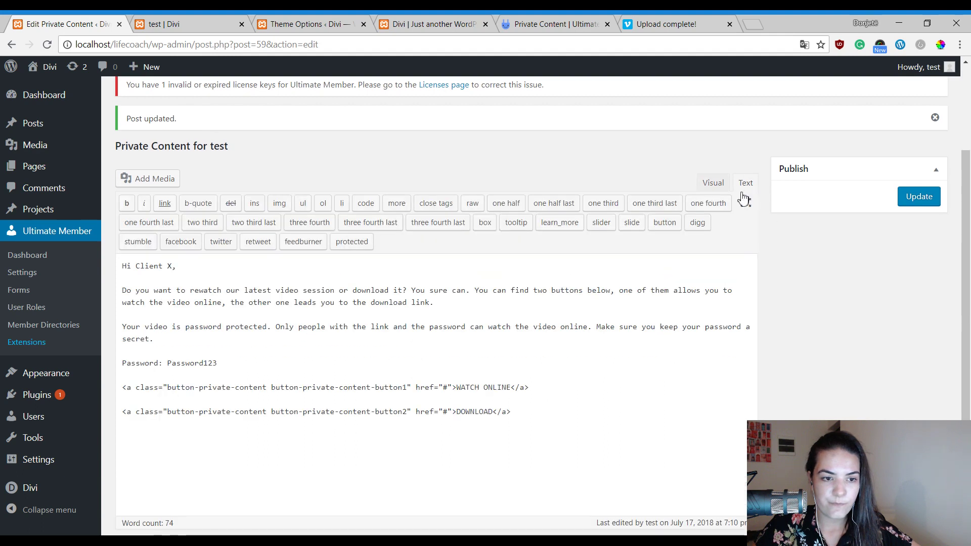
pyautogui.click(242, 278)
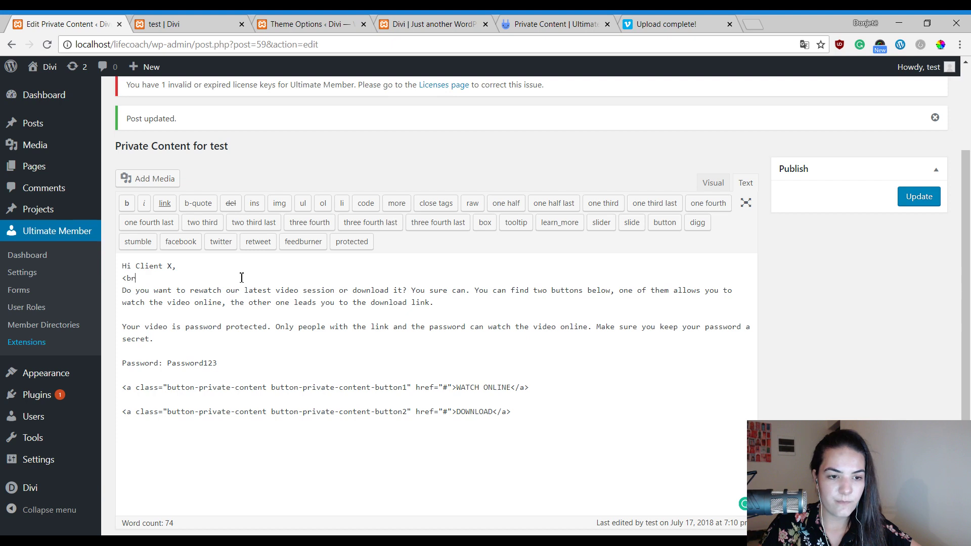
pyautogui.write('<br><br>')
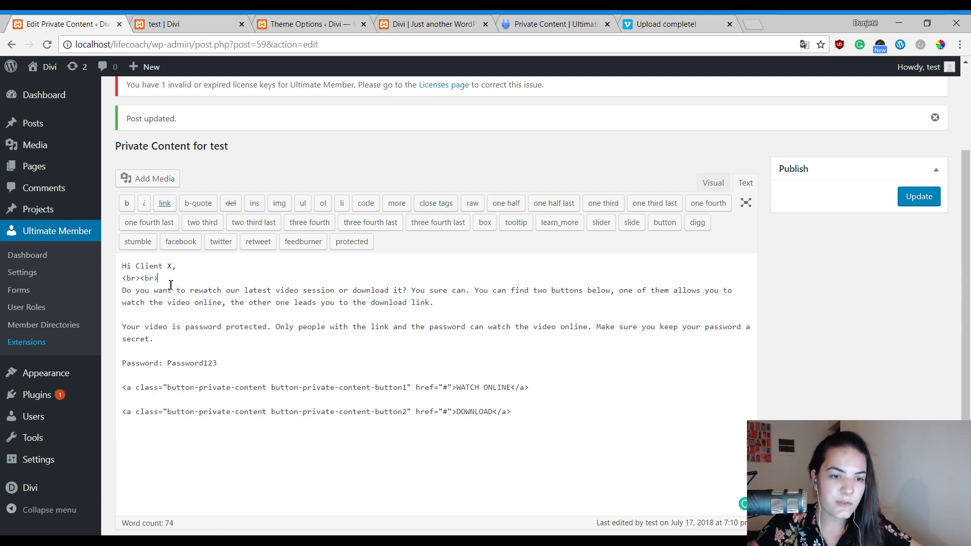
pyautogui.moveTo(158, 278); pyautogui.dragTo(122, 279)
pyautogui.hotkey('ctrl', 'c')
pyautogui.click(149, 316)
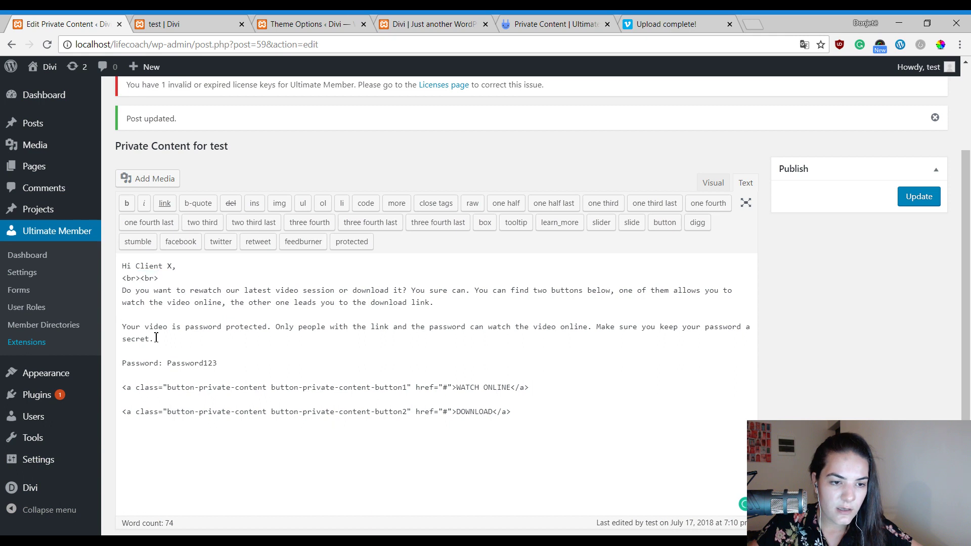
pyautogui.hotkey('ctrl', 'v')
pyautogui.hotkey('ctrl', 'v')
pyautogui.click(150, 375)
pyautogui.hotkey('ctrl', 'v')
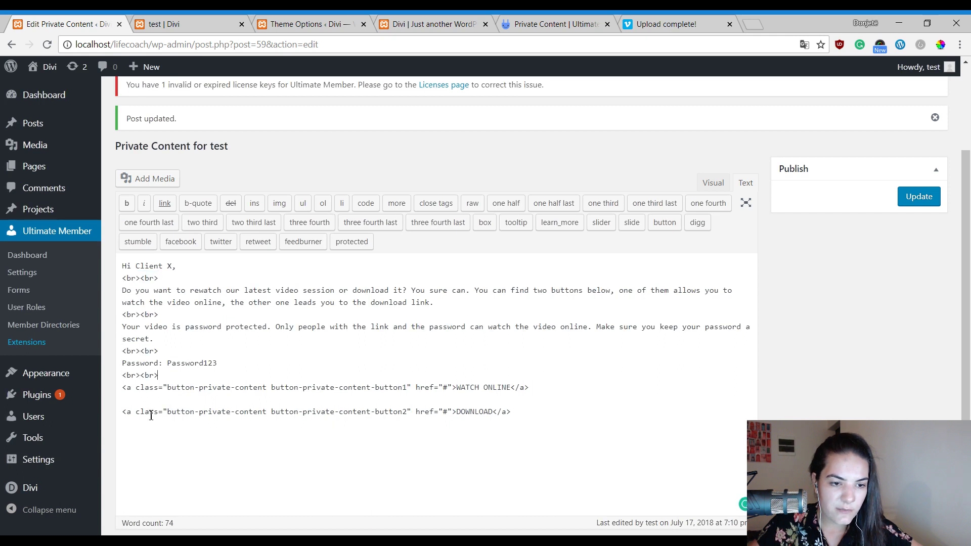
pyautogui.hotkey('ctrl', 'v')
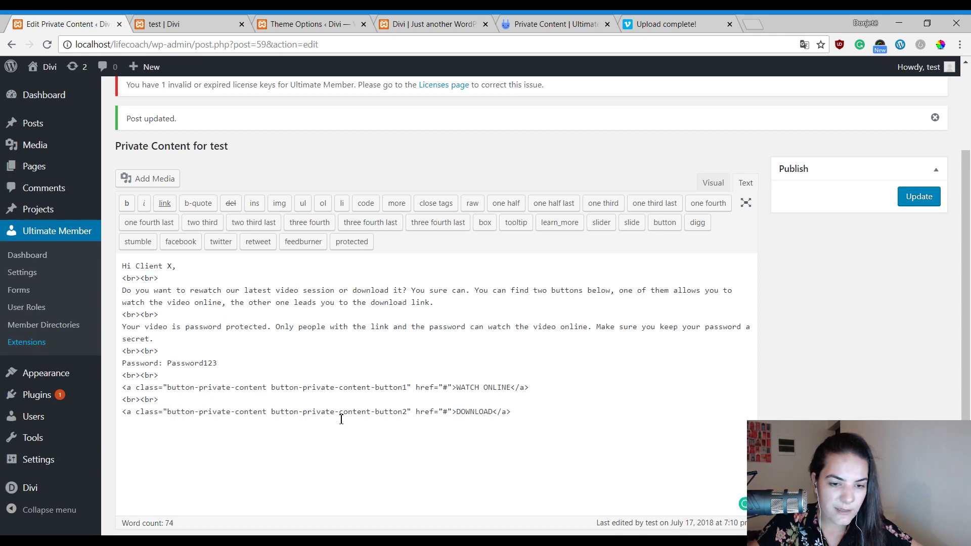
pyautogui.click(919, 196)
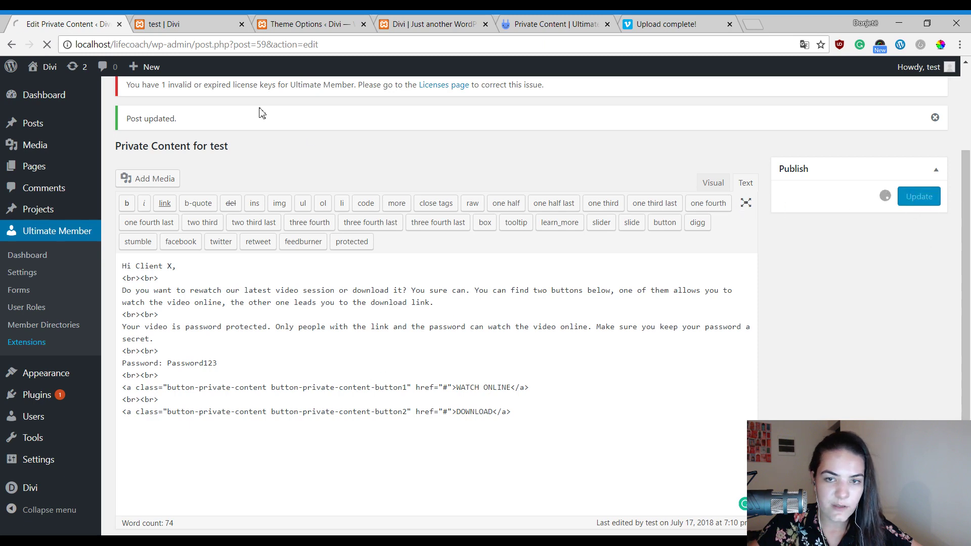
# Reload test's profile Private Content tab to see the orange WATCH ONLINE and dark DOWNLOAD buttons.
pyautogui.click(221, 21)
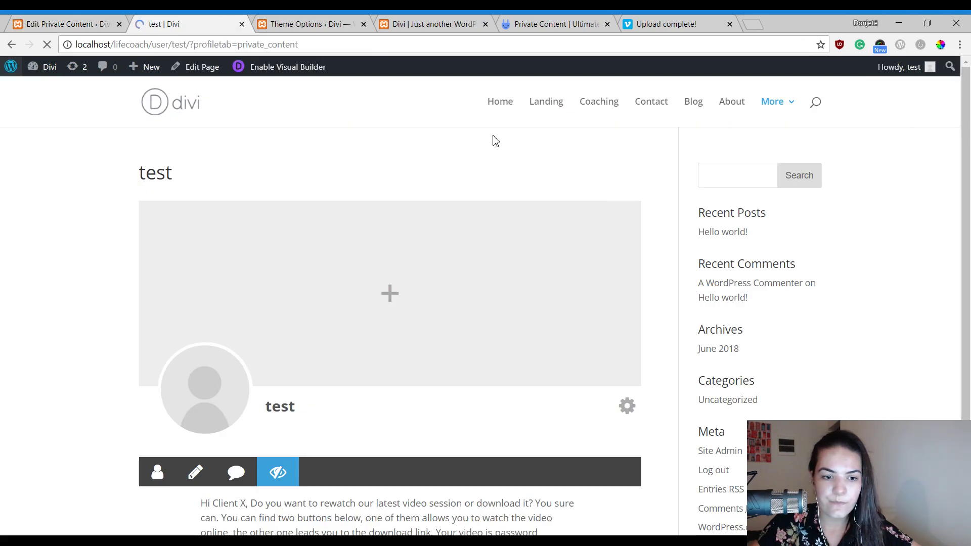
pyautogui.scroll(-5, 360, 209)
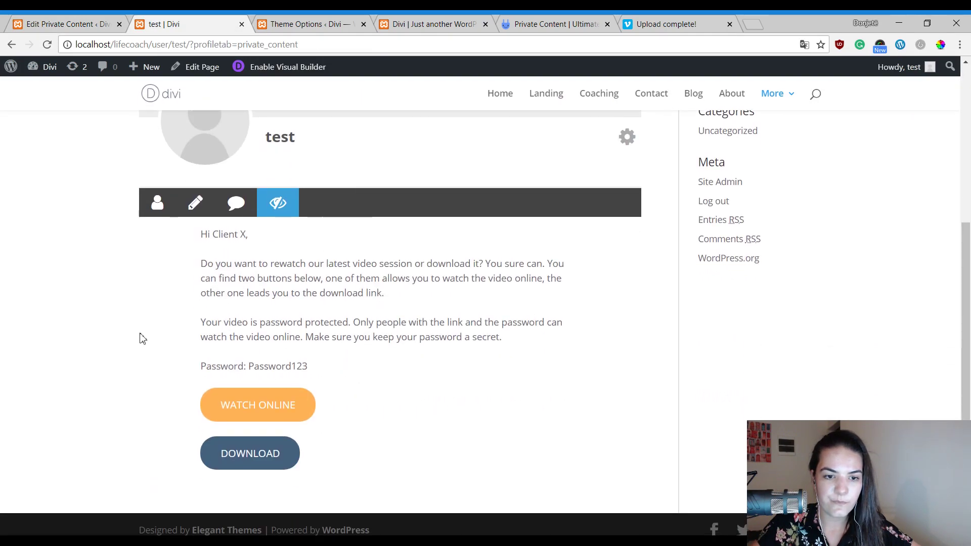
pyautogui.scroll(4, 381, 346)
pyautogui.scroll(-1, 182, 314)
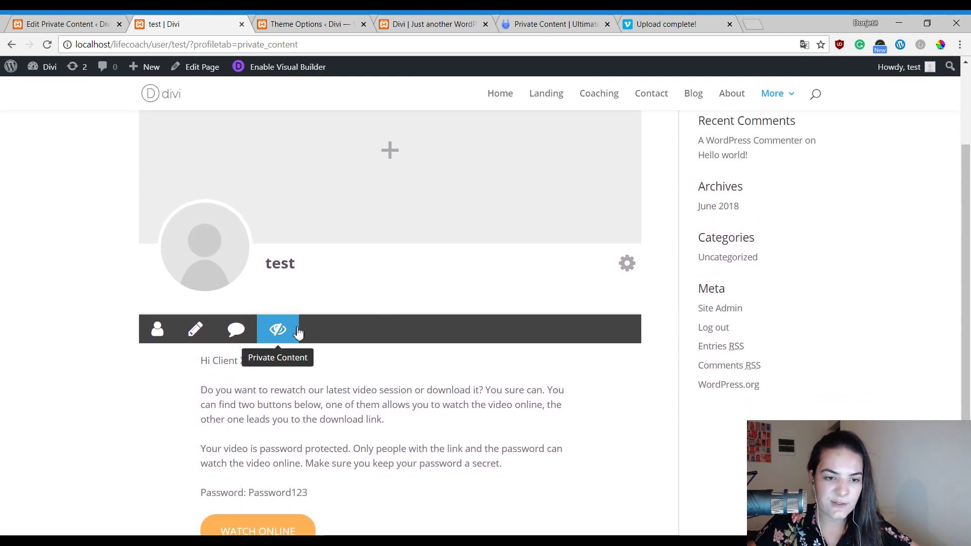
pyautogui.scroll(-3, 297, 331)
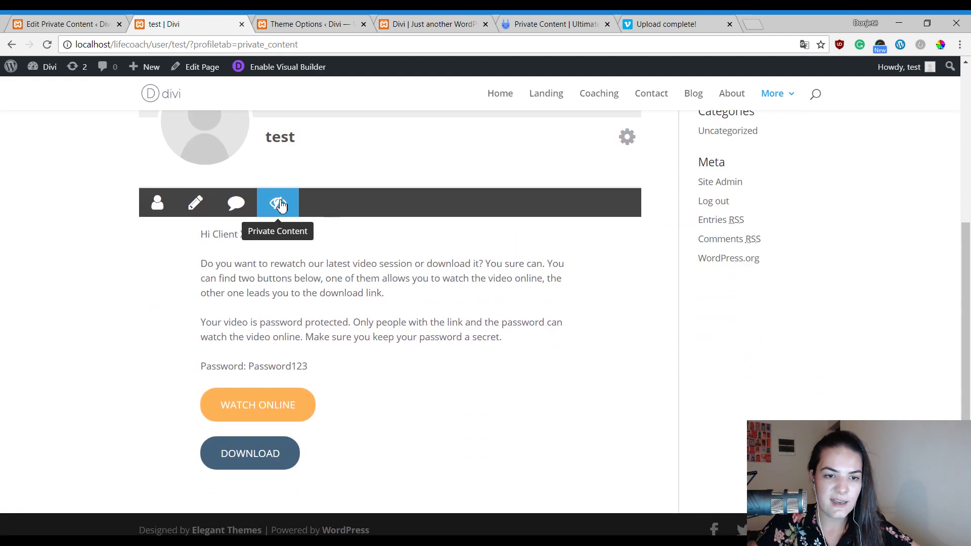
pyautogui.moveTo(774, 96)
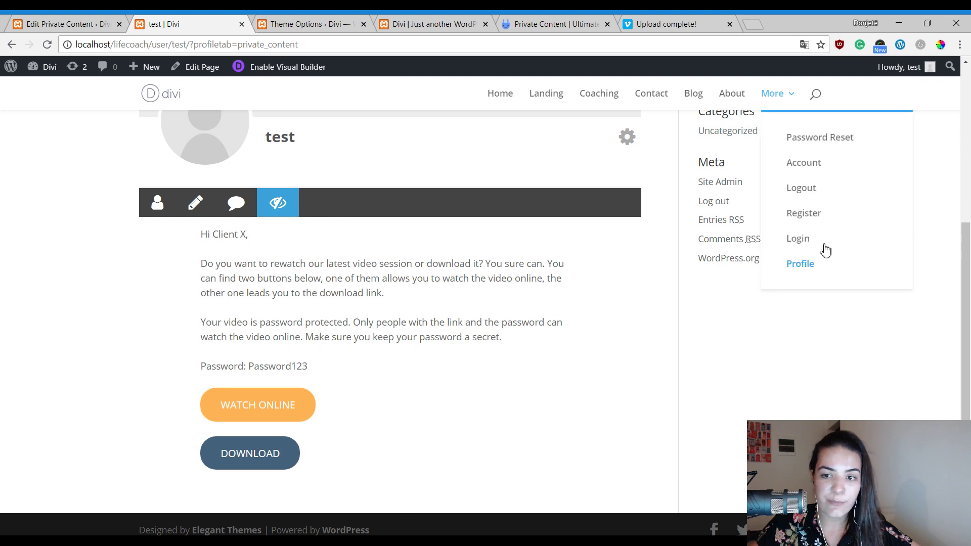
pyautogui.click(803, 276)
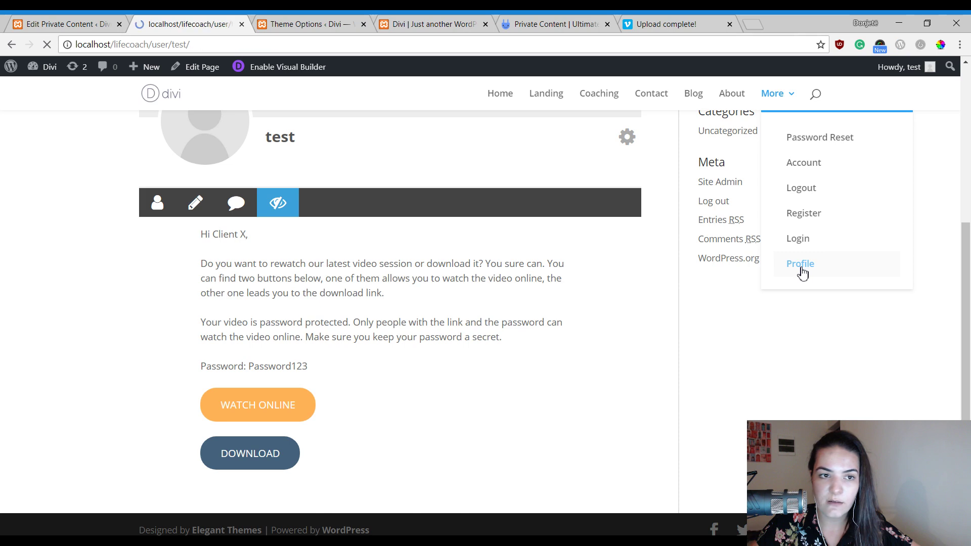
pyautogui.scroll(-3, 344, 223)
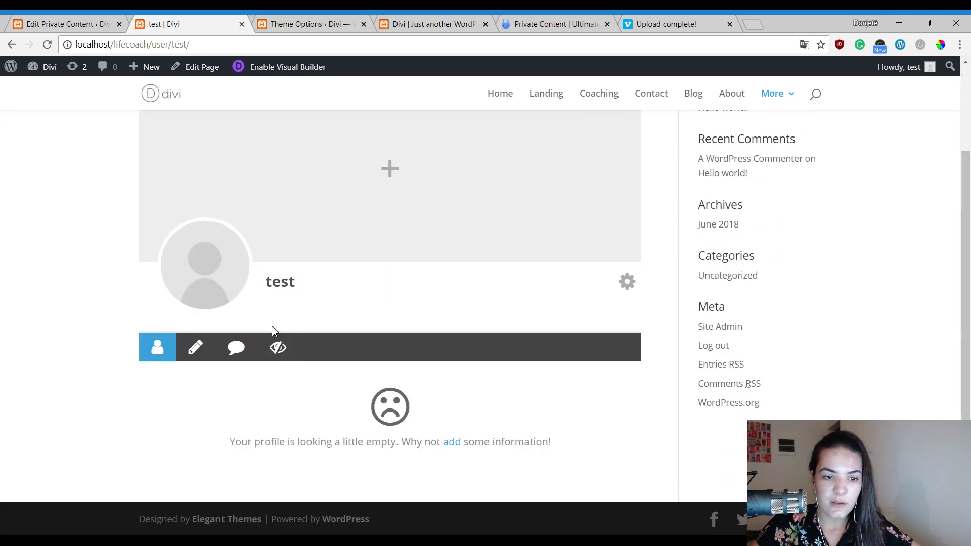
pyautogui.click(278, 347)
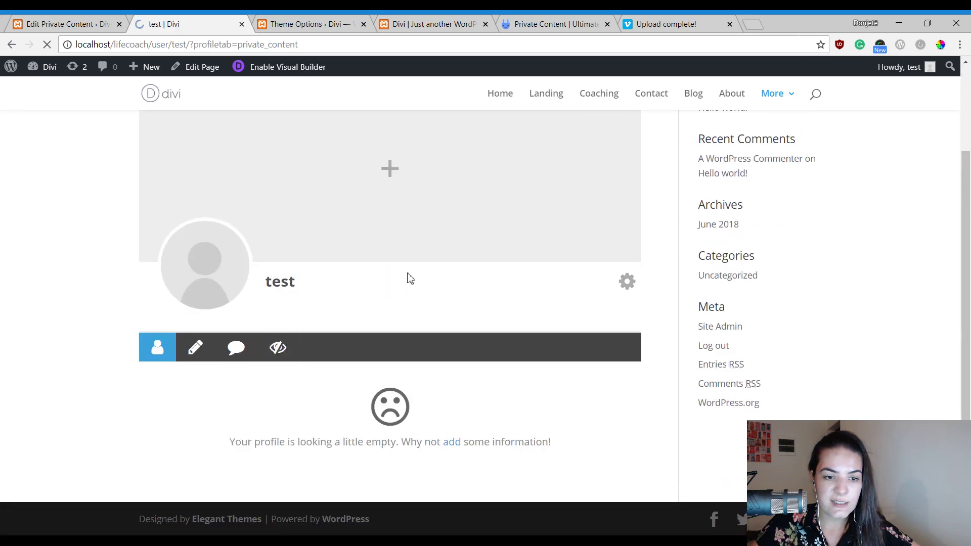
pyautogui.scroll(-3, 397, 288)
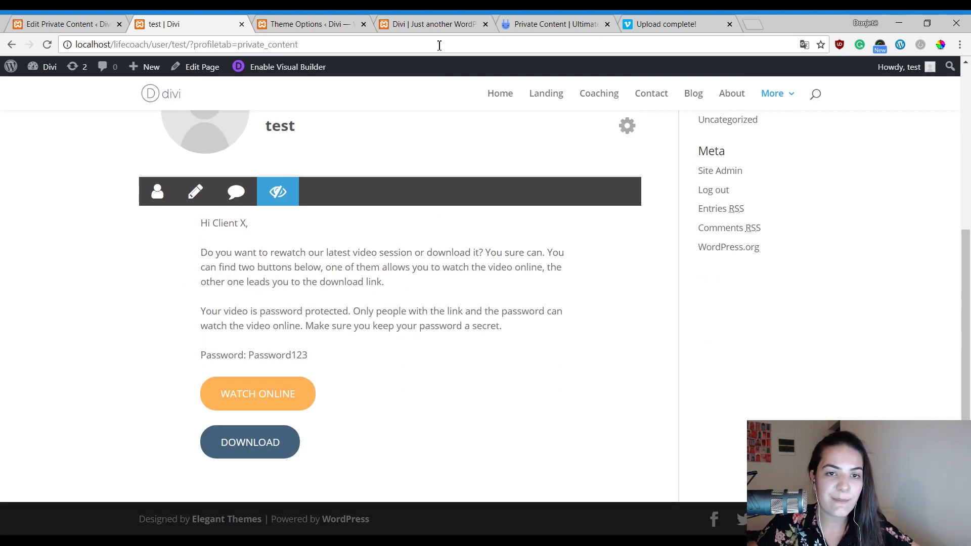
# Copy the video review page link from the Vimeo video settings.
pyautogui.click(658, 23)
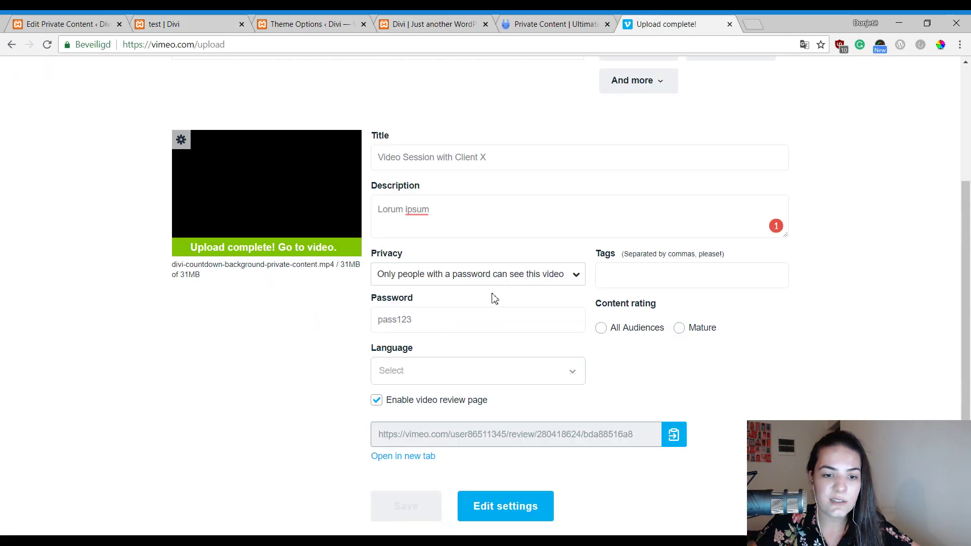
pyautogui.scroll(3, 317, 182)
pyautogui.scroll(-5, 423, 305)
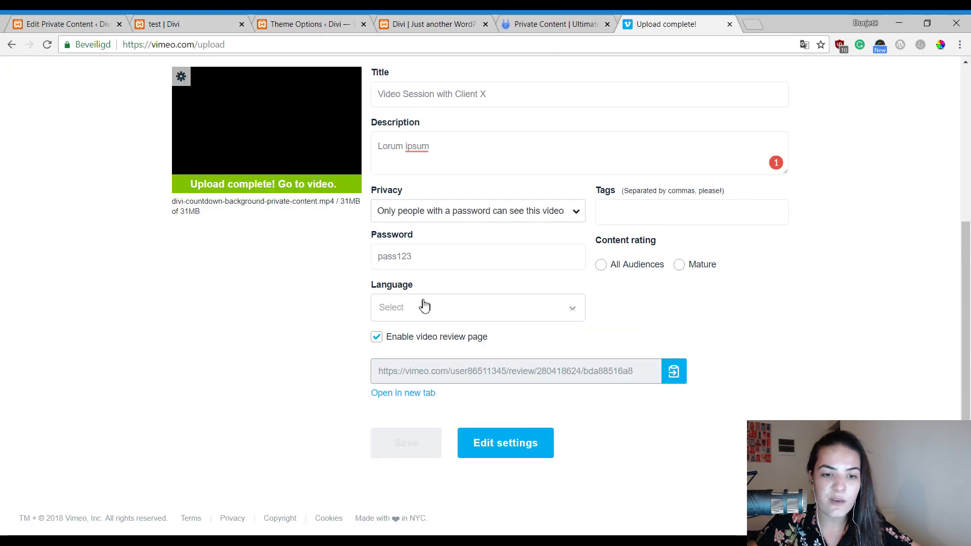
pyautogui.click(245, 21)
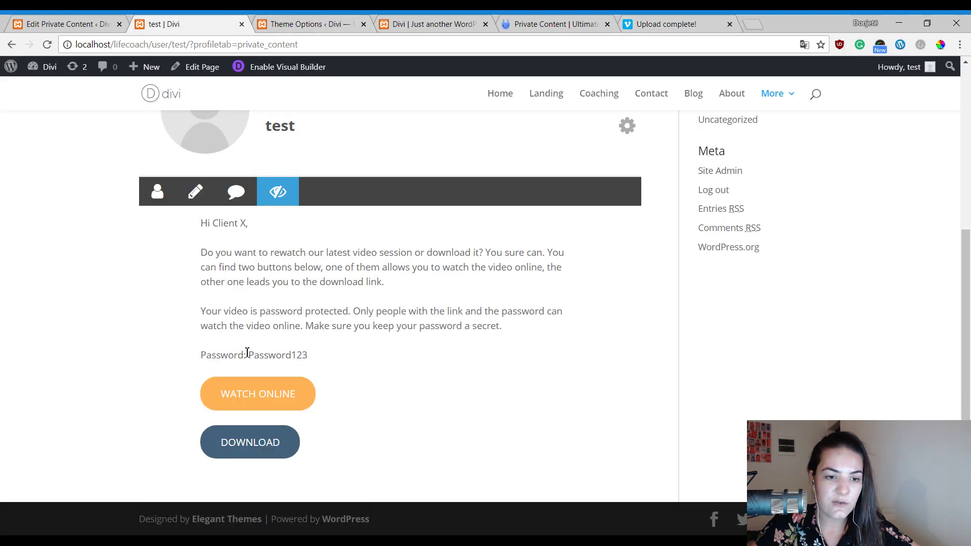
pyautogui.click(103, 22)
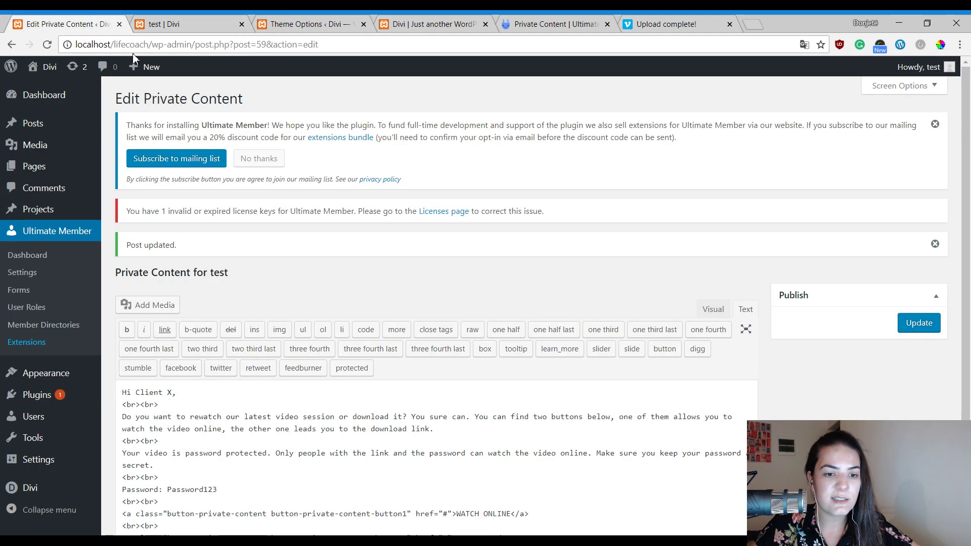
pyautogui.scroll(-3, 630, 334)
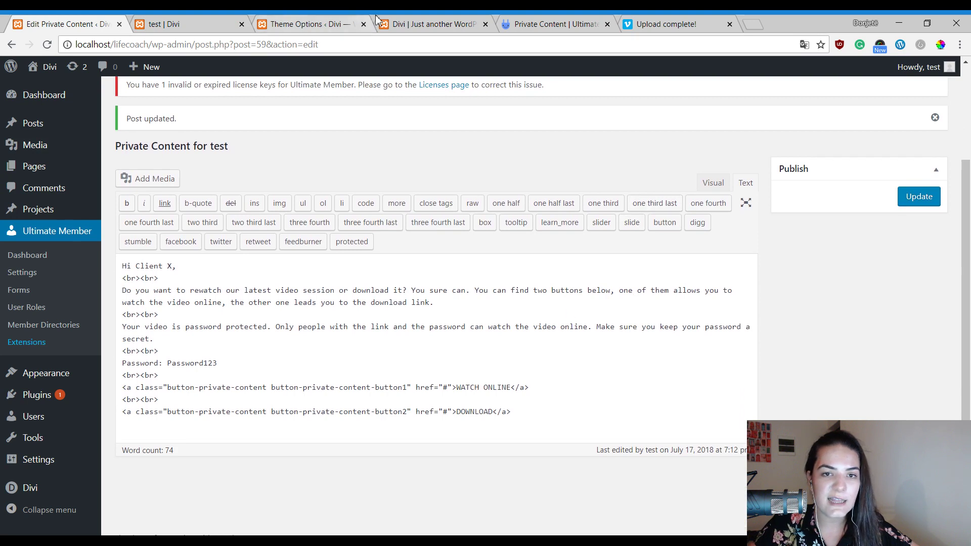
pyautogui.click(701, 20)
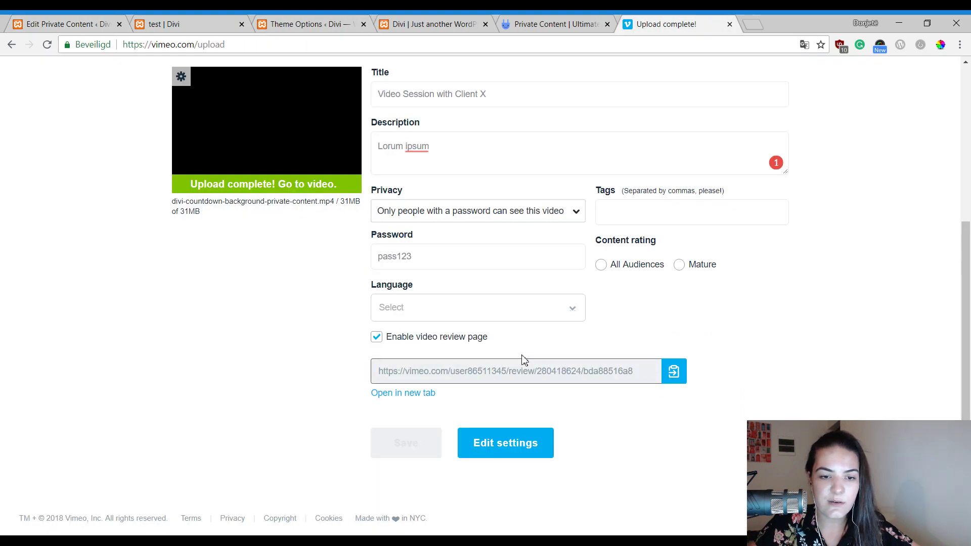
pyautogui.click(679, 382)
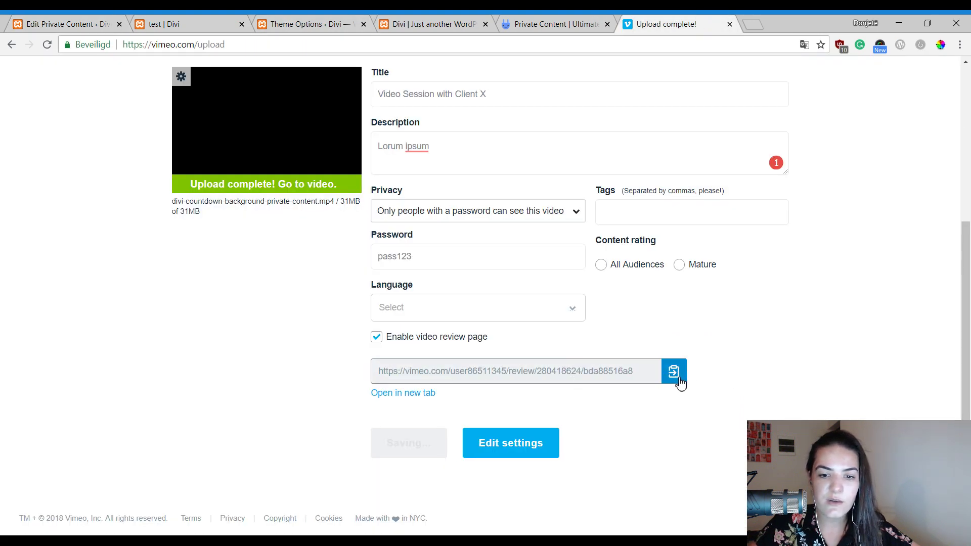
# Replace the first link's # placeholder with the Vimeo review URL and update the post.
pyautogui.click(88, 20)
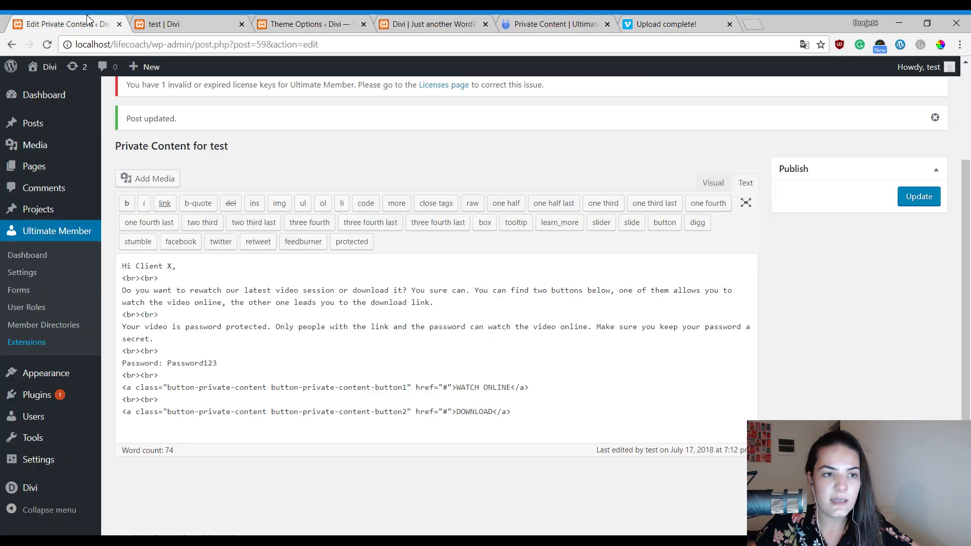
pyautogui.click(448, 387)
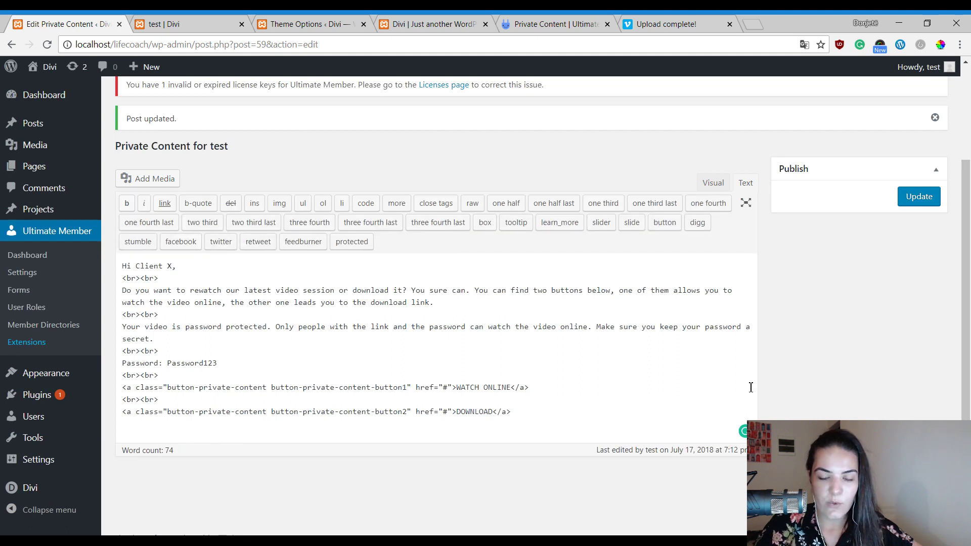
pyautogui.press('BackSpace')
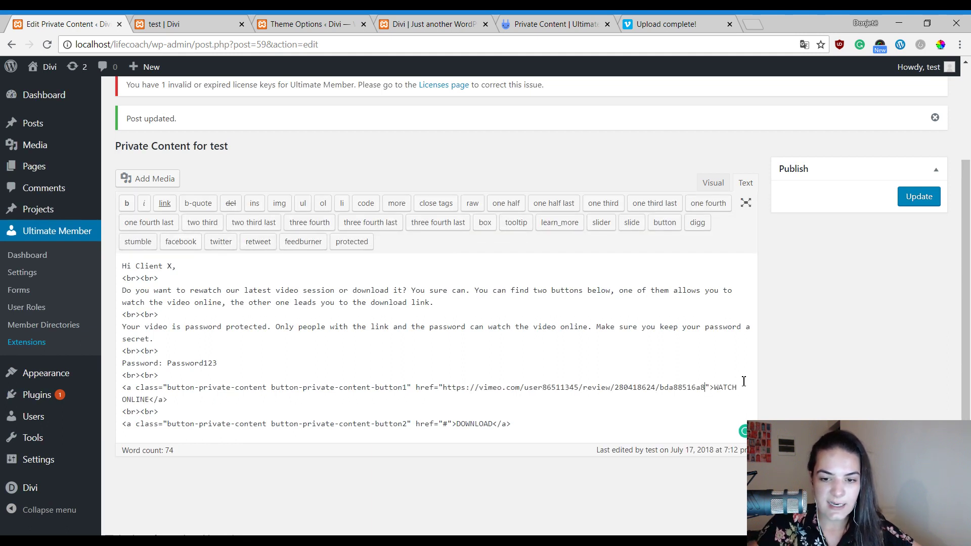
pyautogui.click(906, 199)
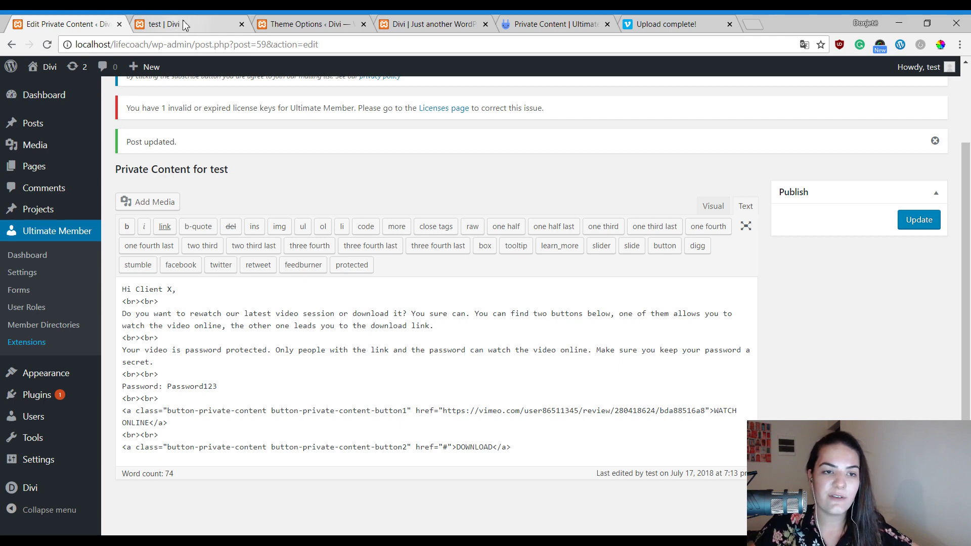
# Reload the front-end page and open WATCH ONLINE's Vimeo review of 'Video Session with Client X' in a new tab.
pyautogui.click(189, 26)
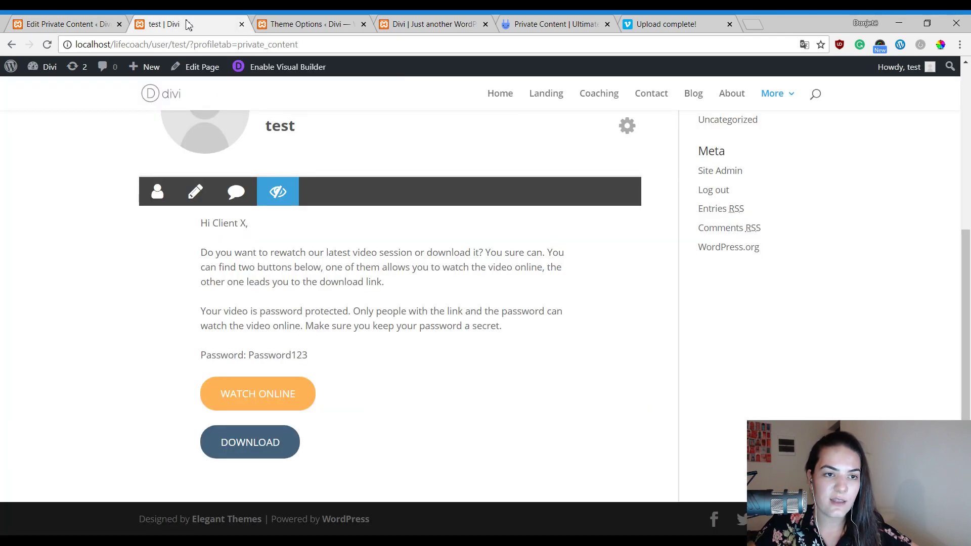
pyautogui.press('F5')
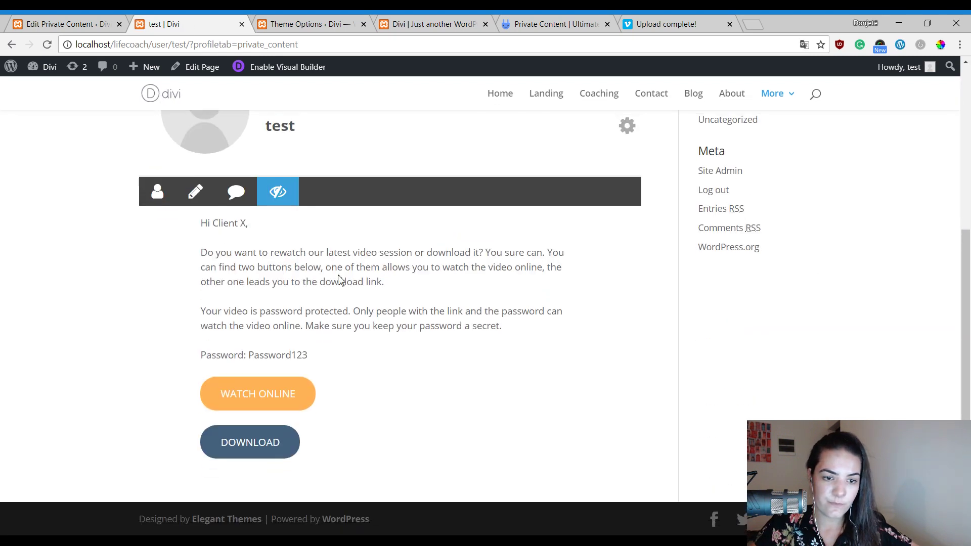
pyautogui.click(275, 403)
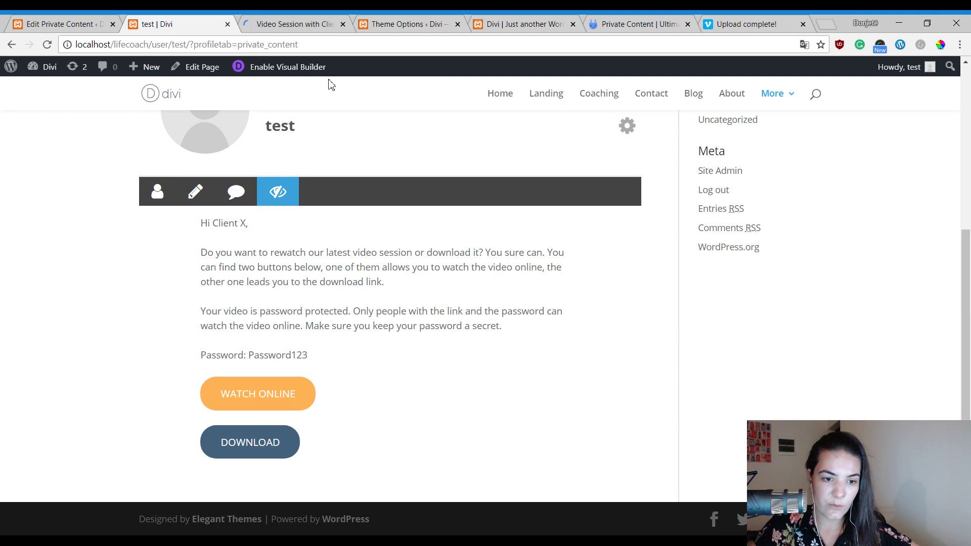
pyautogui.hotkey('ctrl', 'shift', 'Tab')
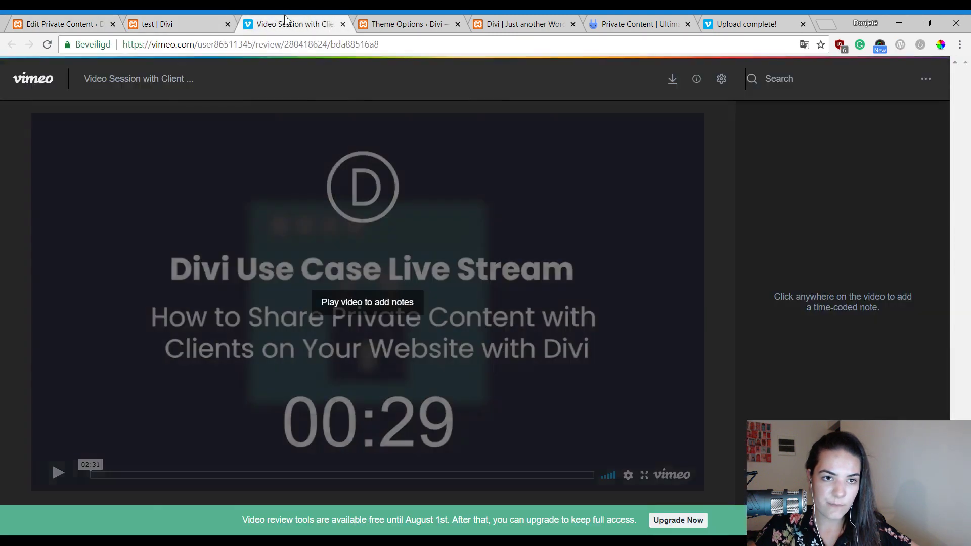
pyautogui.click(246, 30)
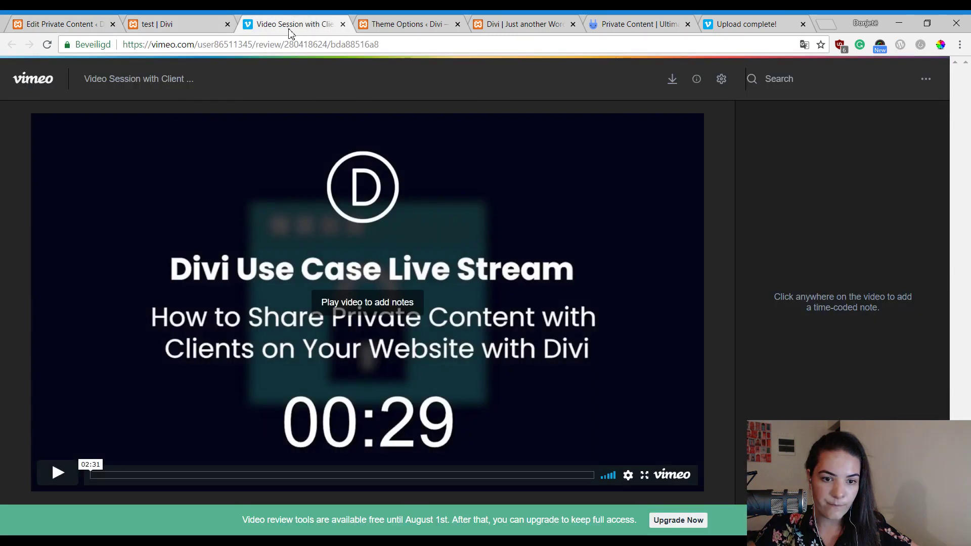